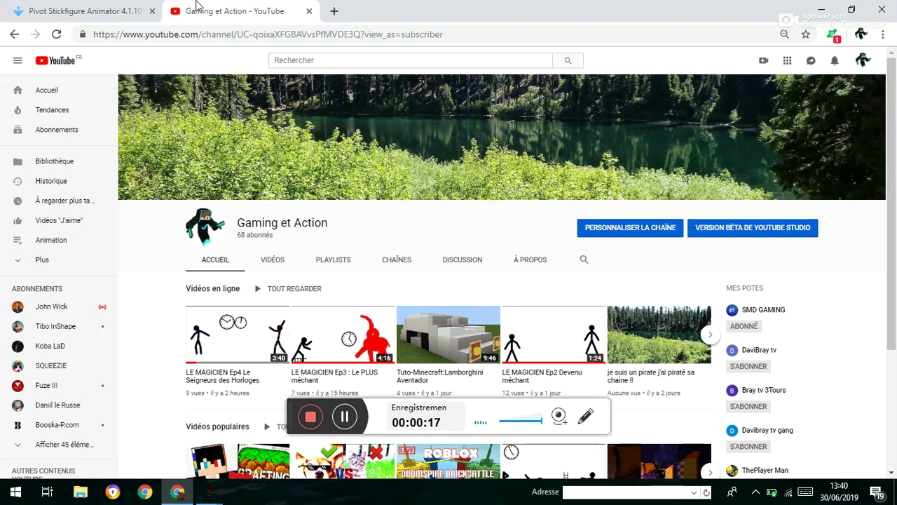
Show the Pivot Stickfigure Animator 4.1.10 download page on Uptodown, and minimise the browser window
click(84, 11)
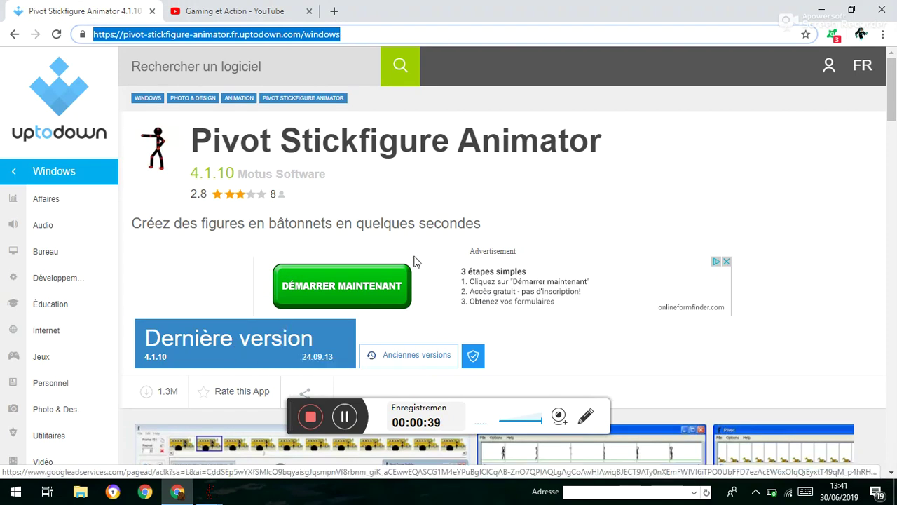
click(818, 13)
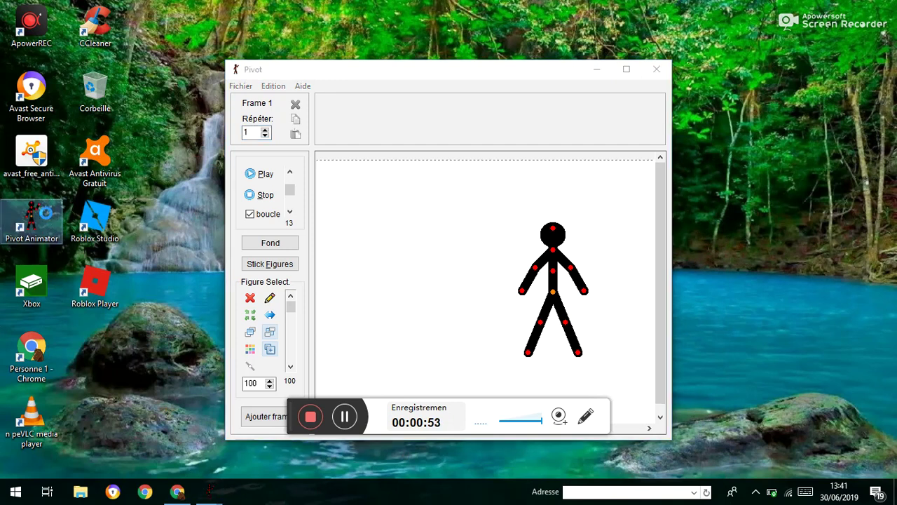
Switch to the Pivot program and maximise its window to show the whole canvas
right_click(46, 216)
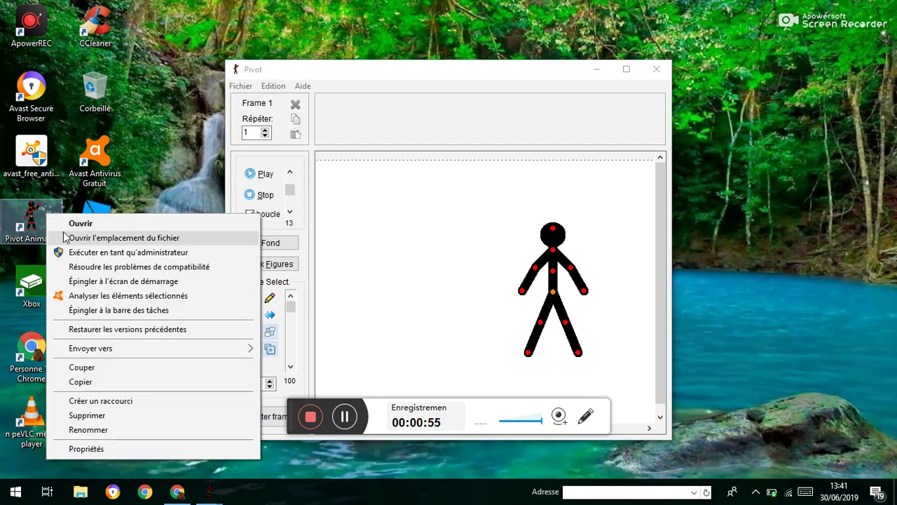
click(187, 147)
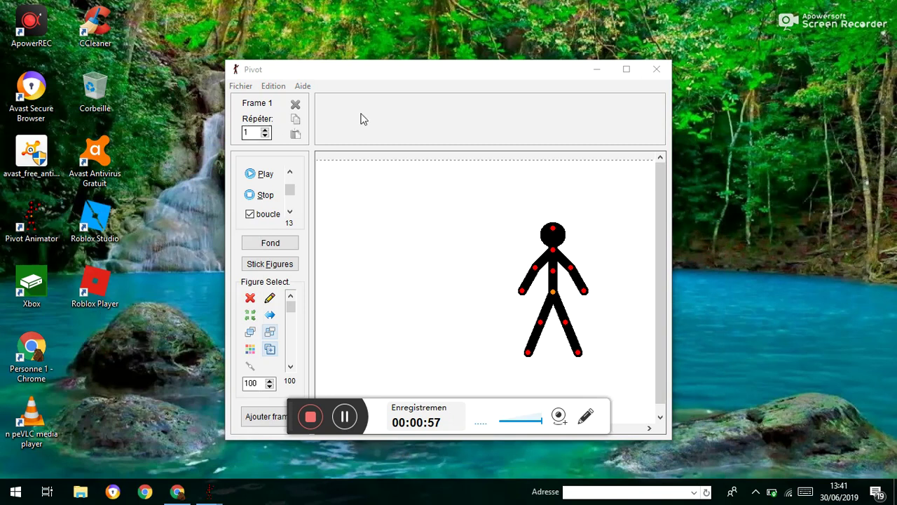
click(626, 69)
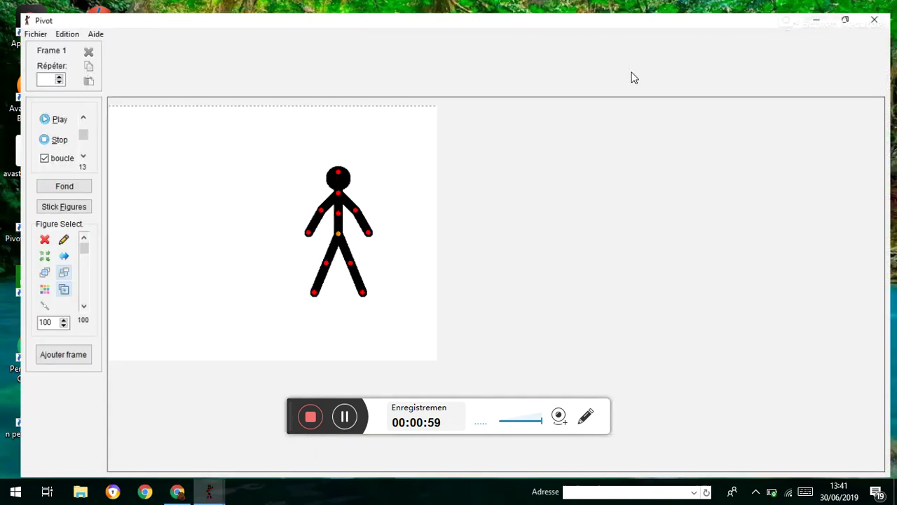
drag(292, 410, 286, 427)
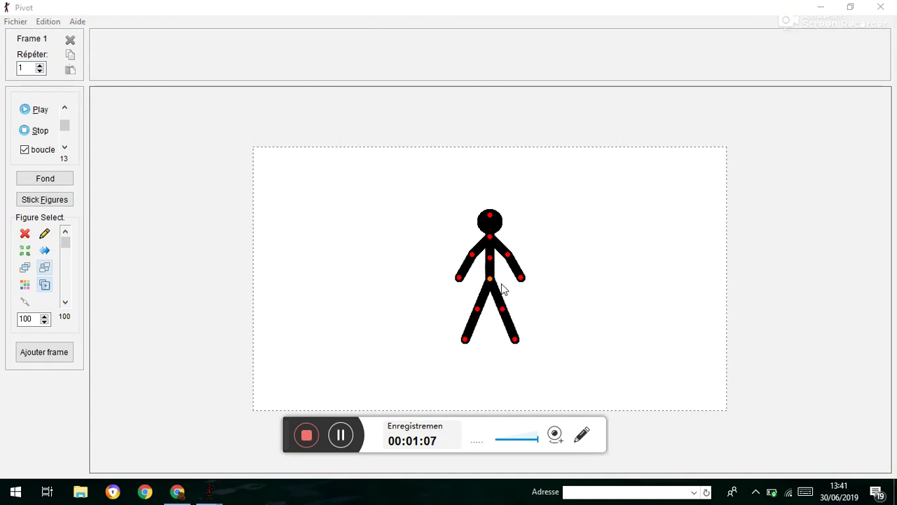
Place the stick figure and a second copy beside it at the canvas's lower edge, and add this pose as a frame
drag(491, 280, 453, 348)
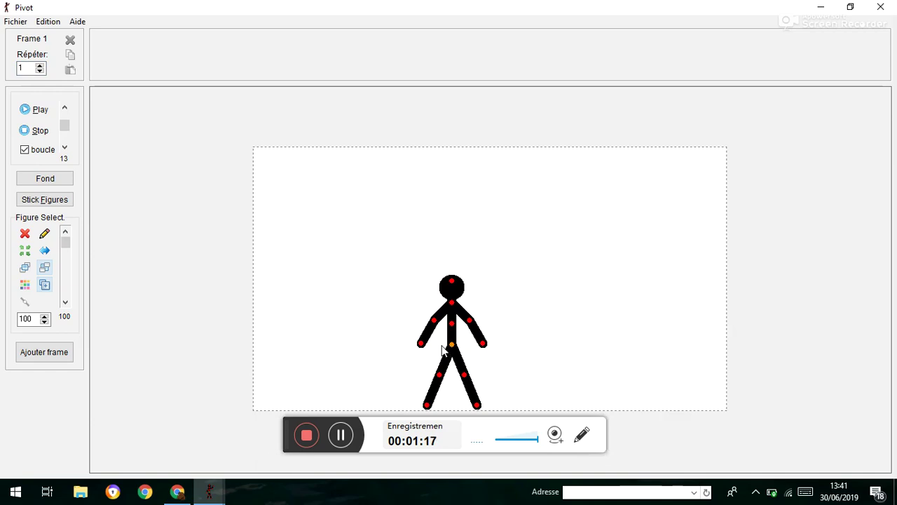
click(34, 203)
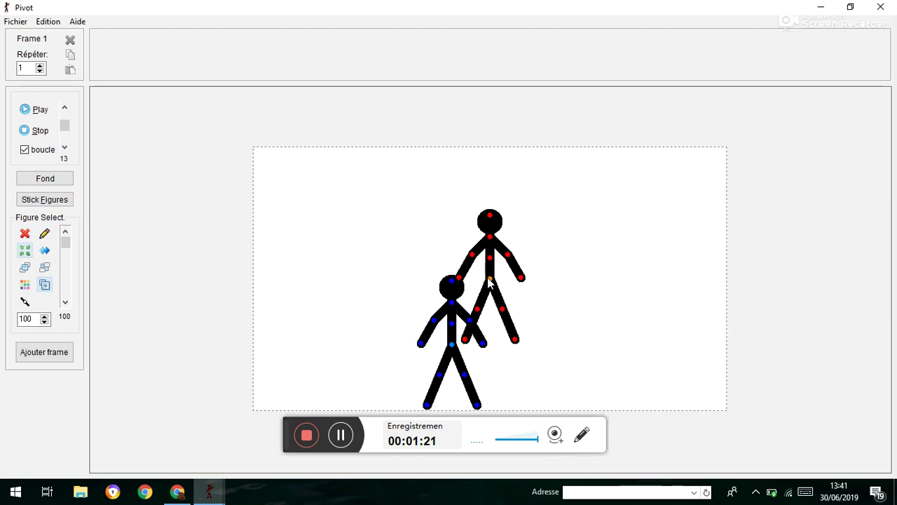
drag(490, 281, 525, 347)
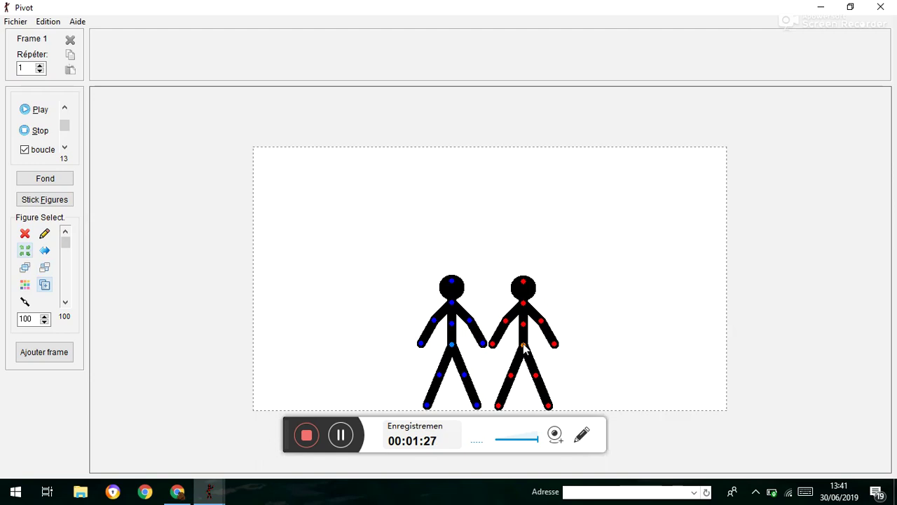
click(37, 350)
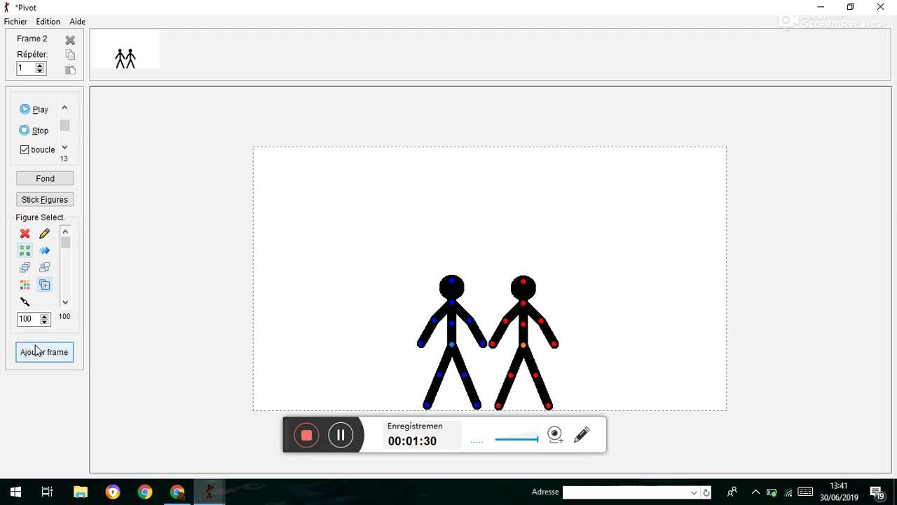
Play the animation from the first frame and turn off loop playback
click(112, 63)
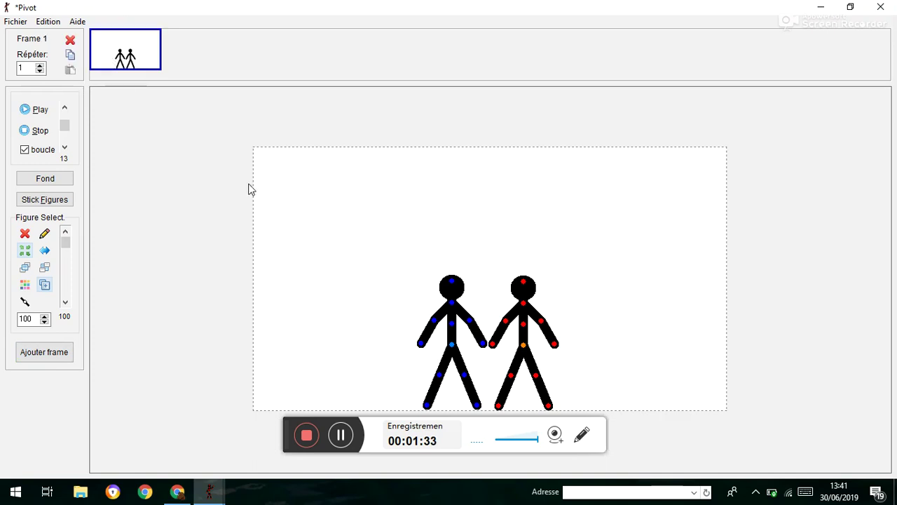
click(40, 112)
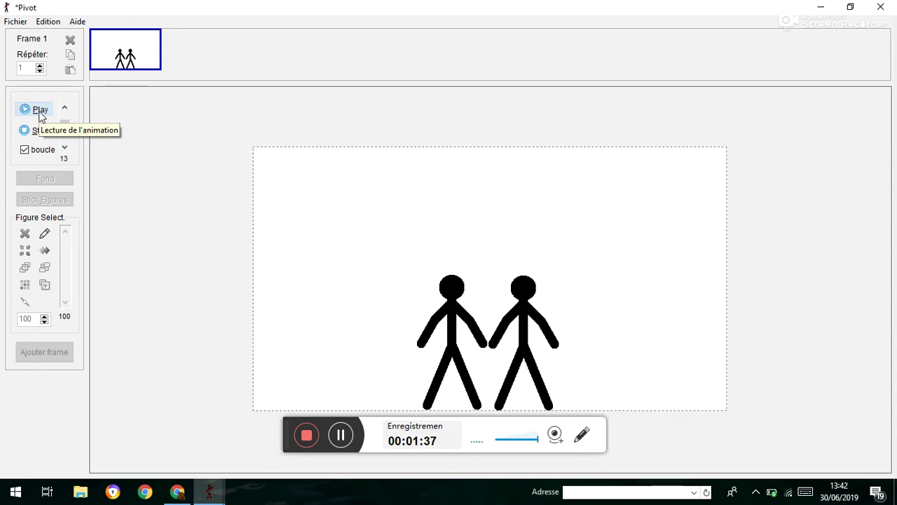
click(27, 151)
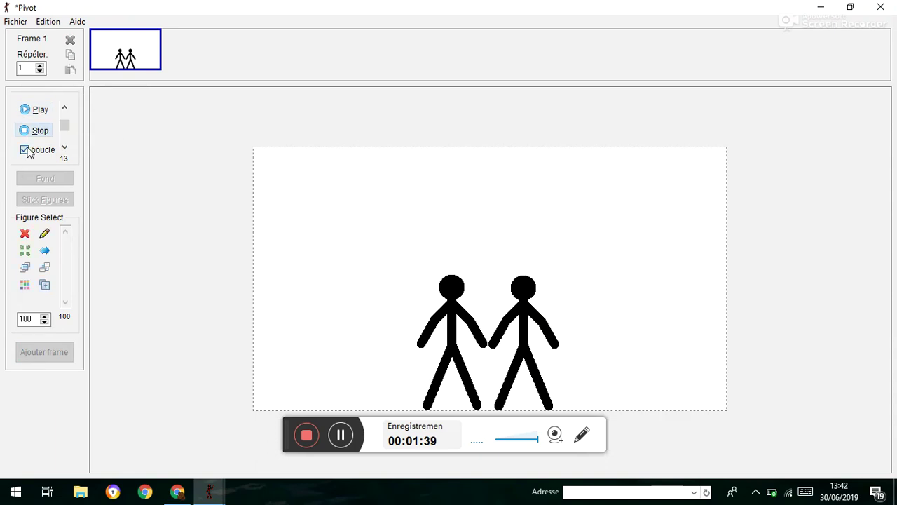
click(36, 113)
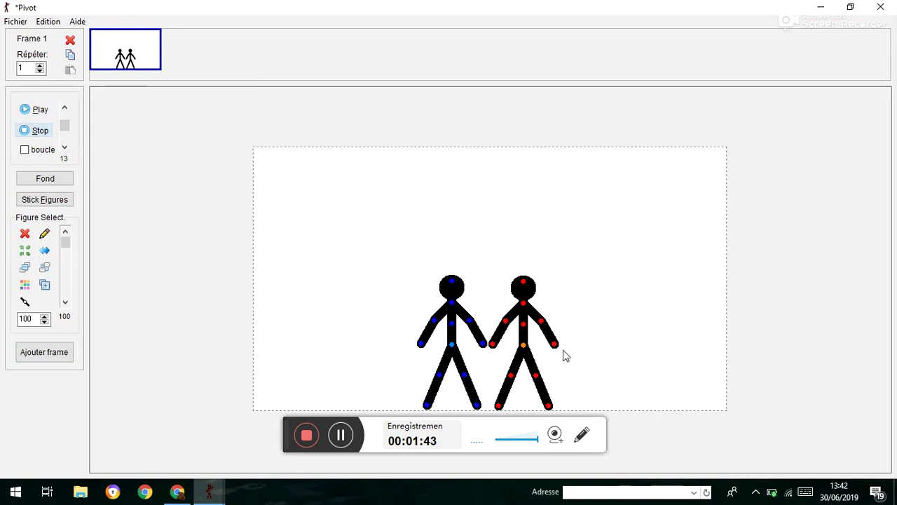
Animate the right figure's outer forearm rising gradually, adding a frame after each small move, and play the animation
mouse_move(555, 344)
mouse_down()
mouse_move(556, 330)
mouse_move(557, 341)
mouse_up()
click(66, 354)
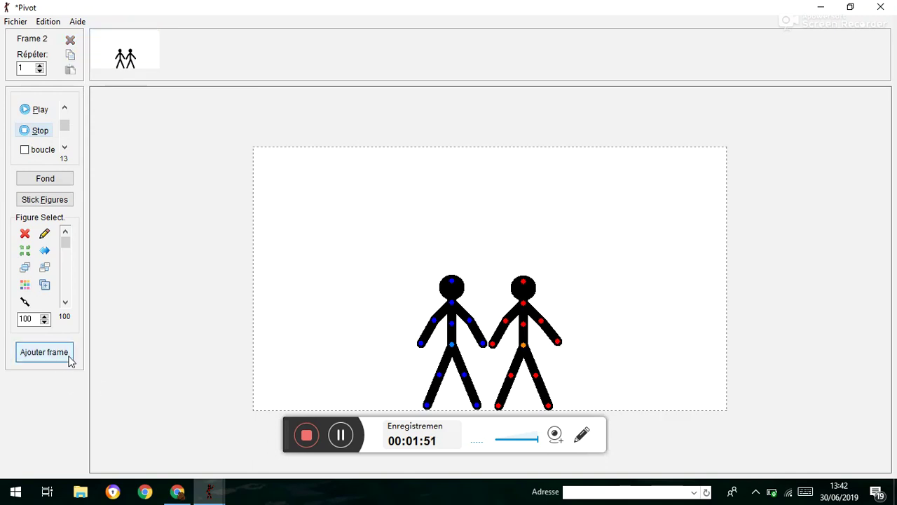
click(65, 357)
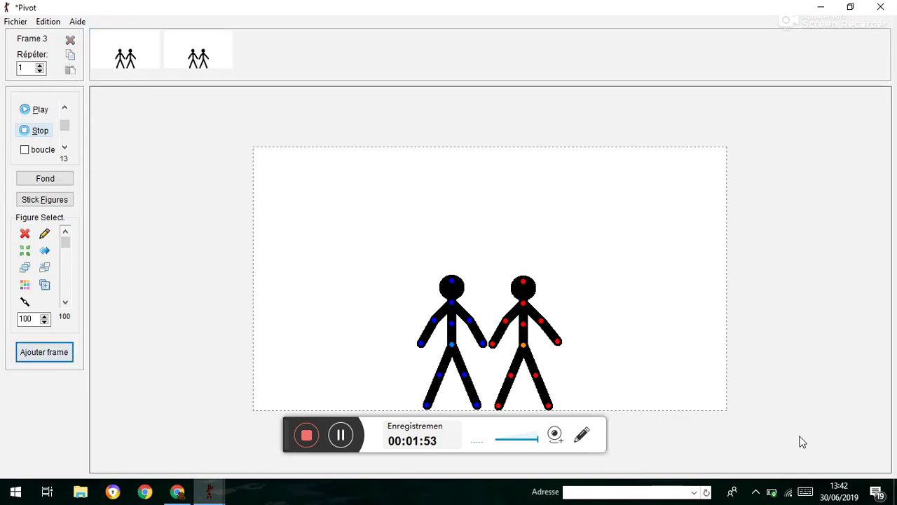
drag(556, 344, 566, 340)
key(Return)
key(Return)
key(Return)
key(Return)
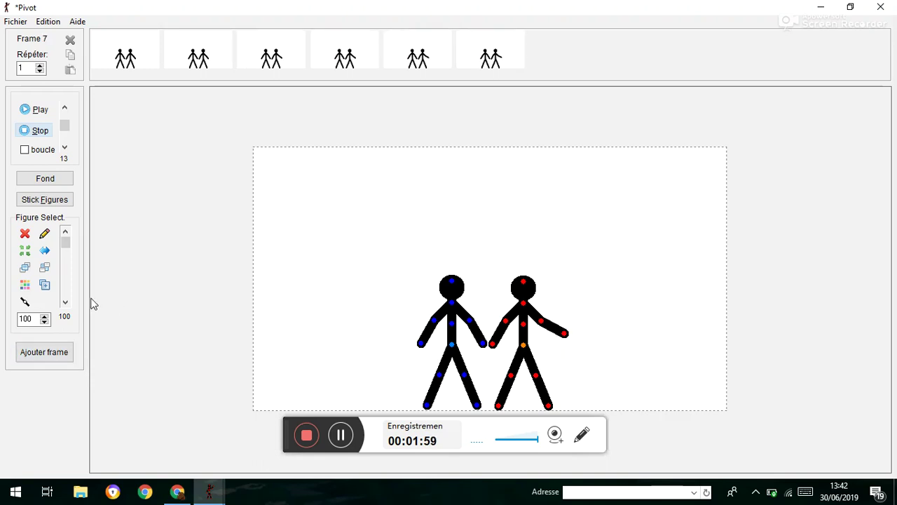
click(44, 117)
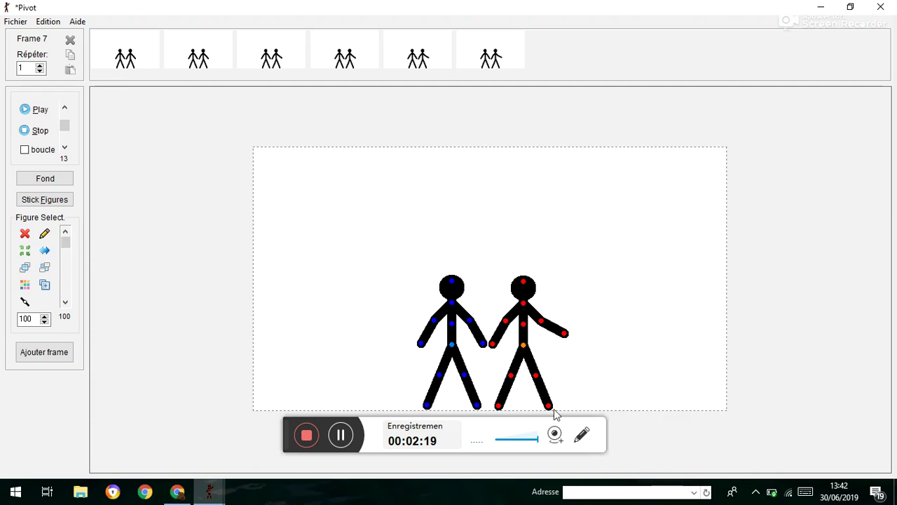
Animate the right figure's outer leg swinging through several poses, adding a frame for each, and end with it almost straight down
mouse_move(538, 378)
mouse_down()
mouse_move(554, 345)
mouse_move(548, 371)
mouse_move(555, 345)
mouse_move(540, 302)
mouse_move(504, 284)
mouse_move(478, 368)
mouse_move(488, 392)
mouse_move(530, 412)
mouse_up()
key(Return)
key(Return)
key(Return)
key(Return)
key(Return)
key(Return)
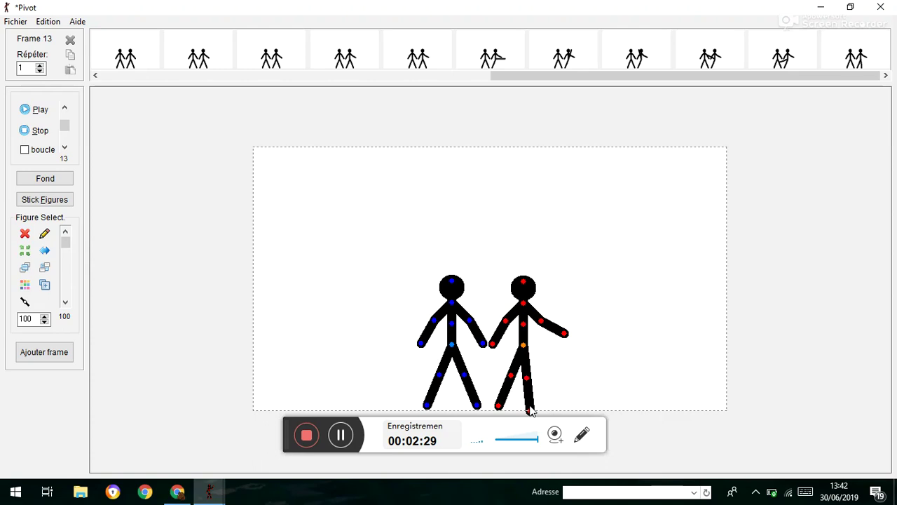
Animate the left figure's outer leg swinging around its hip, adding a frame after each small move, and play the animation
click(452, 344)
key(Return)
mouse_move(441, 379)
mouse_down()
mouse_move(421, 361)
mouse_move(418, 340)
mouse_move(440, 308)
mouse_move(474, 324)
mouse_move(481, 356)
mouse_move(468, 371)
mouse_move(440, 375)
mouse_up()
key(Return)
key(Return)
key(Return)
key(Return)
key(Return)
key(Return)
key(Return)
key(Return)
key(Return)
key(Return)
key(Return)
key(Return)
key(Return)
key(Return)
key(Return)
key(Return)
key(Return)
key(Return)
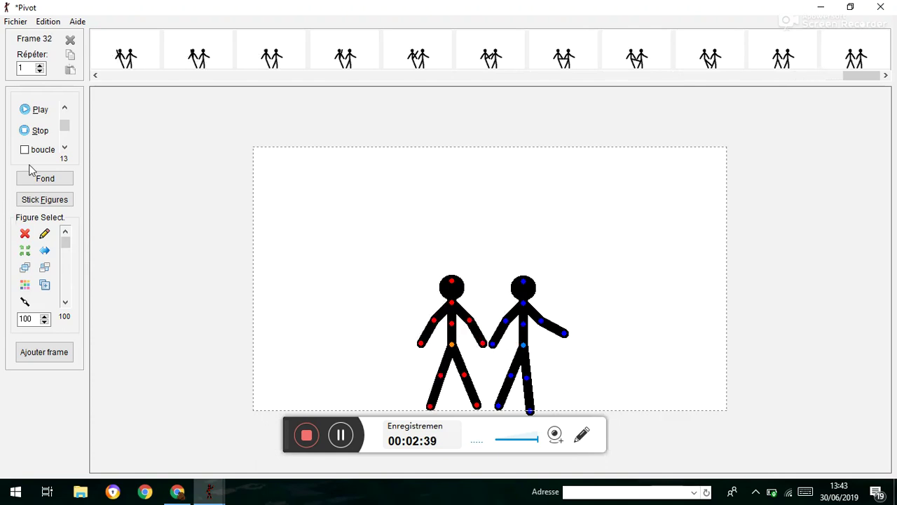
click(33, 110)
Delete both stick figures and add the empty canvas as a frame
click(25, 234)
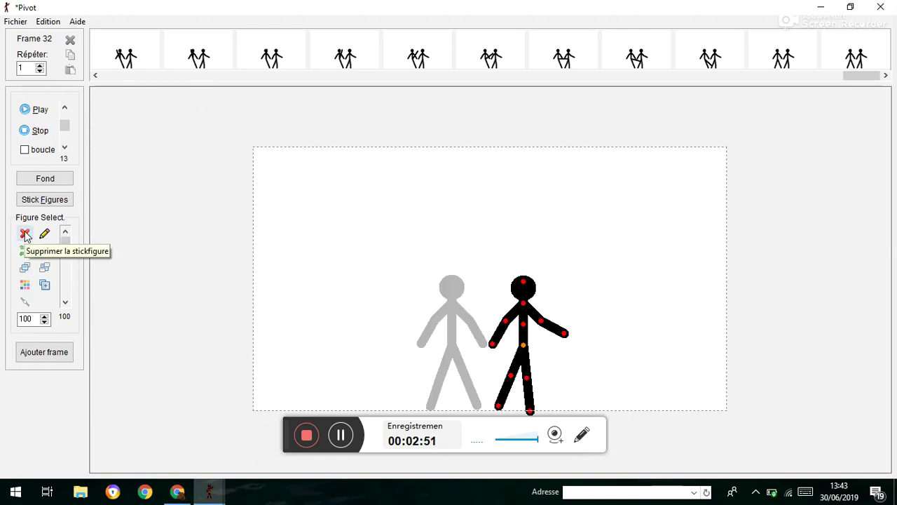
click(24, 234)
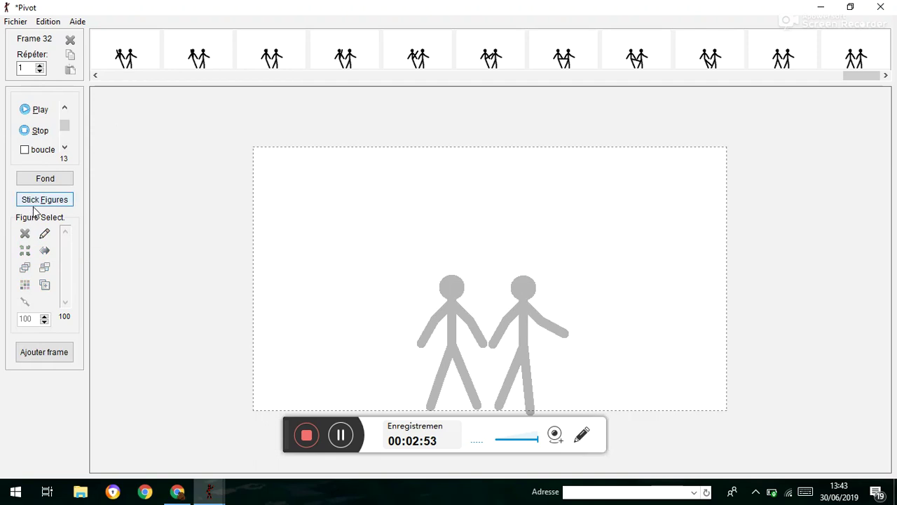
click(35, 203)
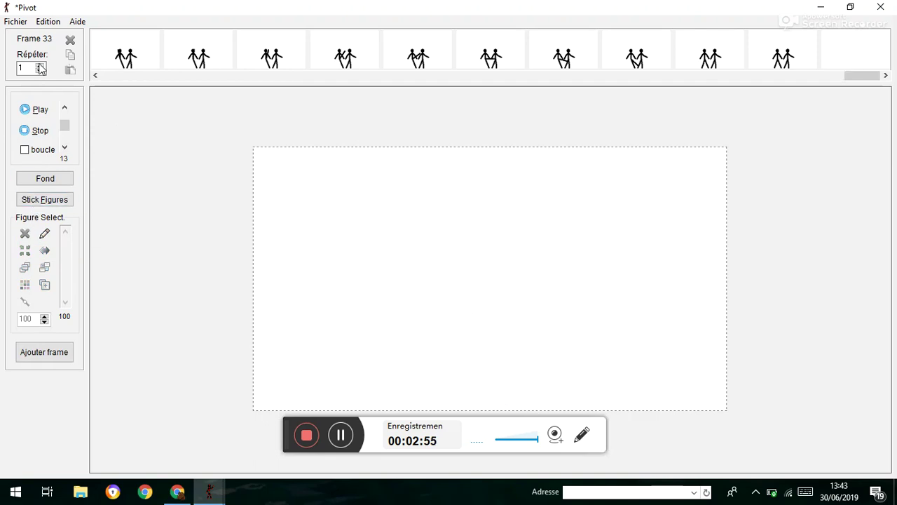
Preview the man_evolved figure and import the clock stick figure onto the canvas
click(15, 21)
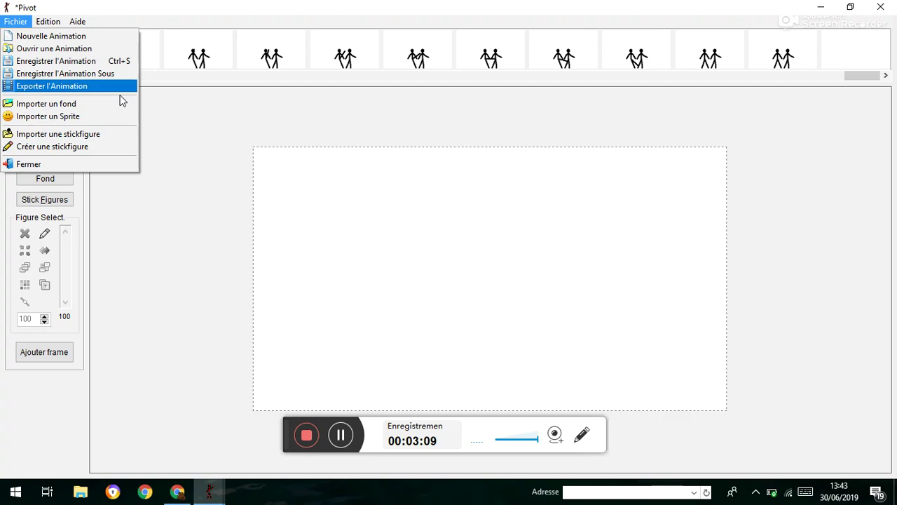
click(92, 135)
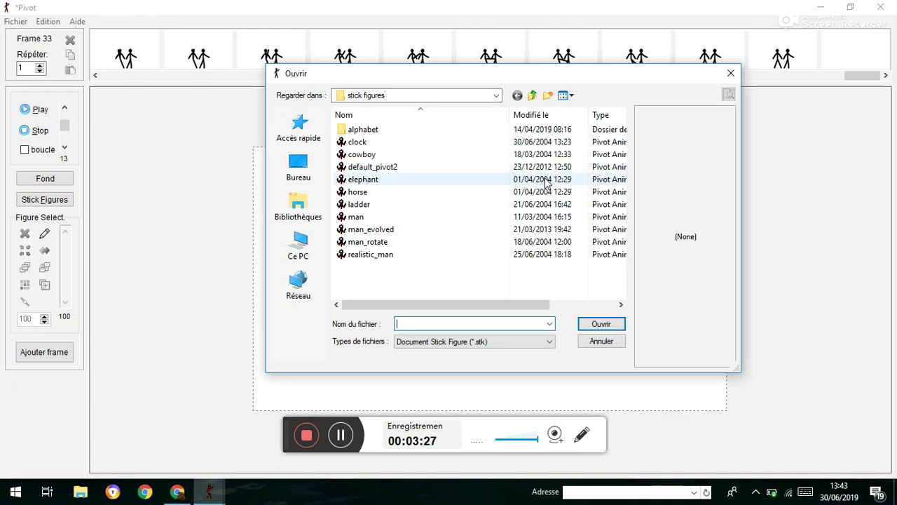
click(540, 236)
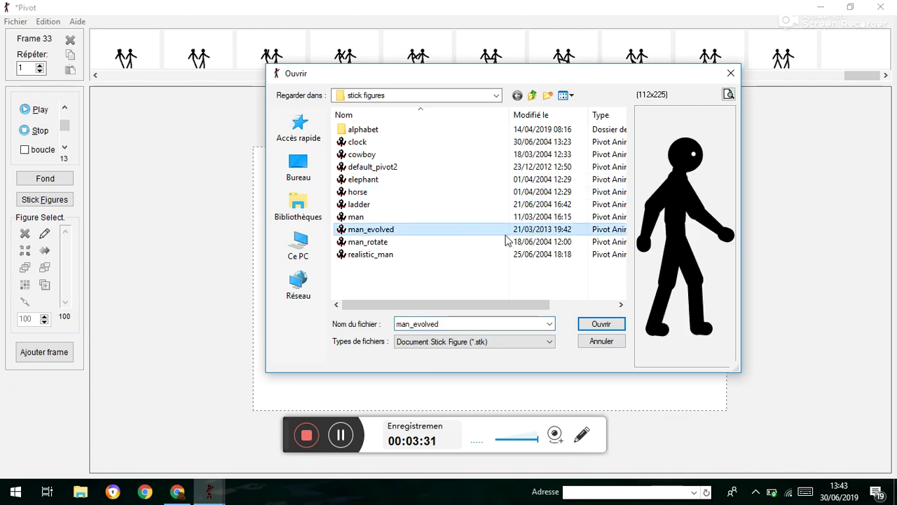
click(534, 144)
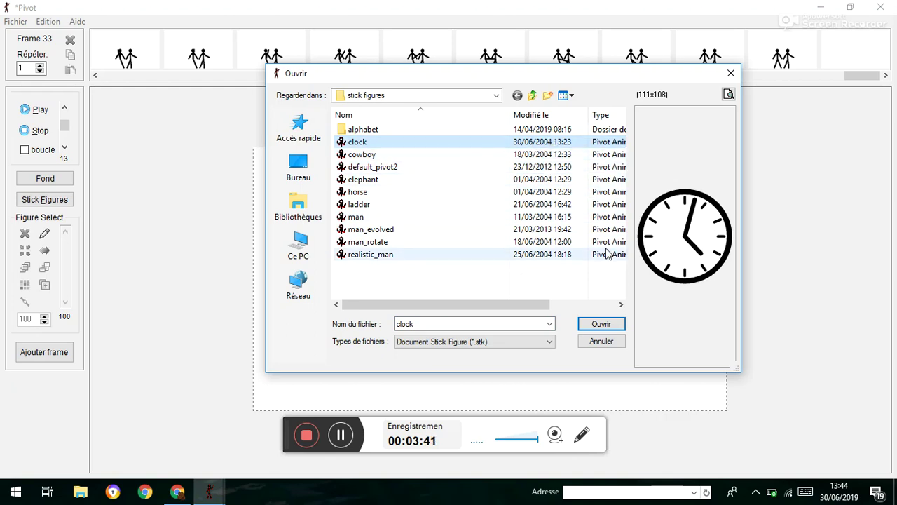
click(602, 326)
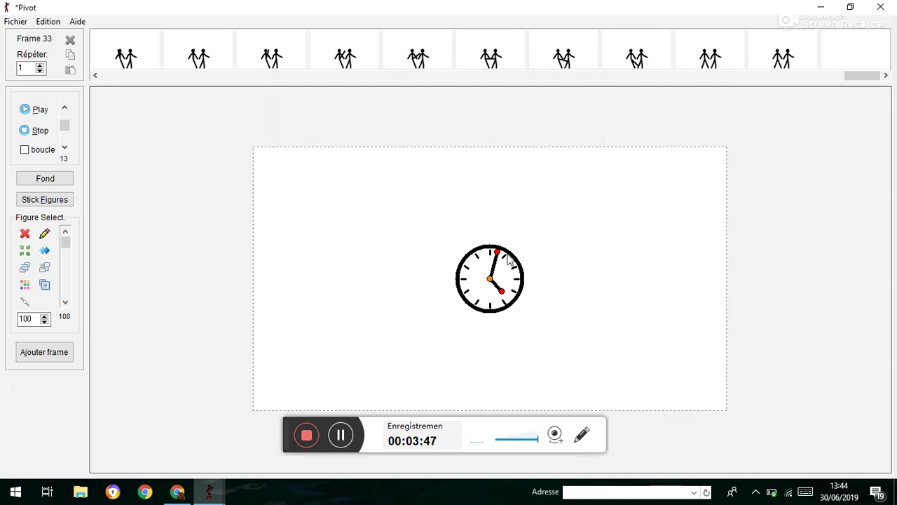
Animate the clock's long hand making a full turn, adding a frame after each small rotation, and play the animation
key(Return)
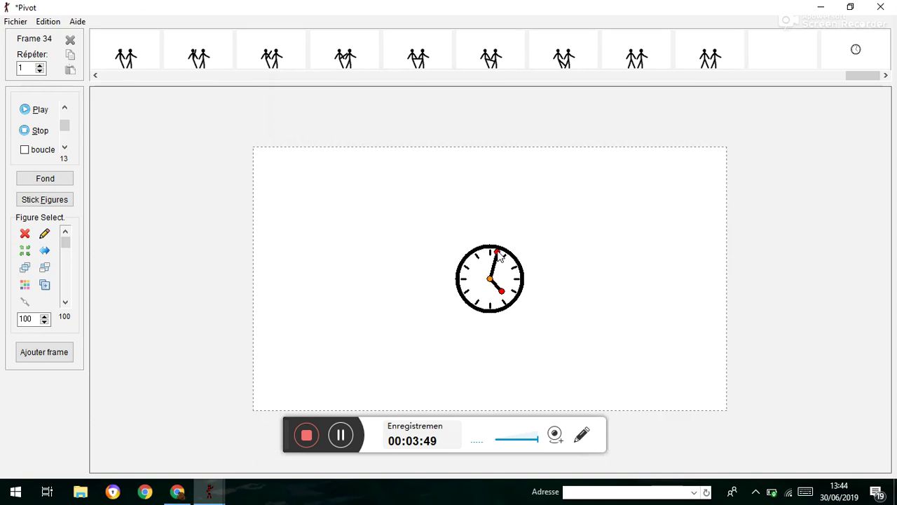
key(Return)
key(Return)
key(Return)
key(Return)
key(Return)
key(Return)
key(Return)
mouse_move(500, 255)
mouse_down()
mouse_move(514, 274)
mouse_move(507, 284)
mouse_move(488, 310)
mouse_move(469, 304)
mouse_move(459, 284)
mouse_move(469, 259)
mouse_move(497, 247)
mouse_up()
key(Return)
key(Return)
key(Return)
key(Return)
key(Return)
key(Return)
key(Return)
key(Return)
key(Return)
key(Return)
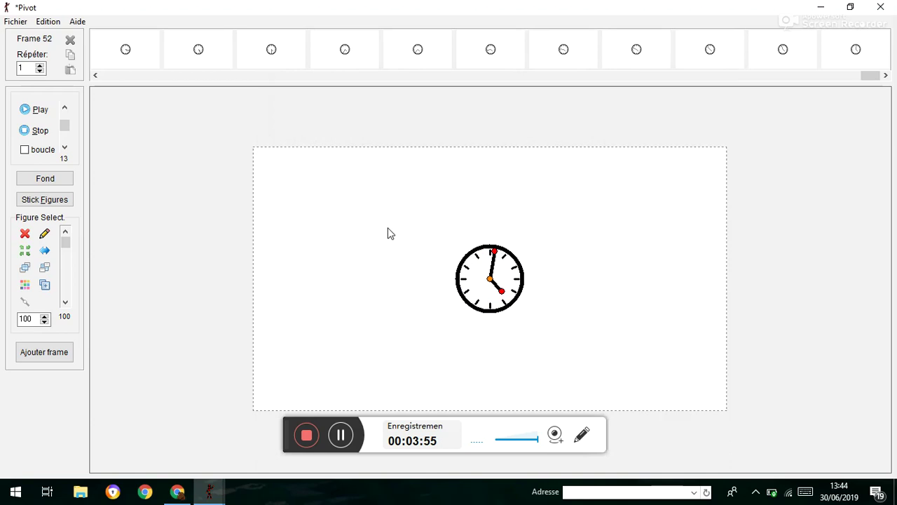
click(38, 114)
Delete the clock and import the elephant stick figure onto the canvas
click(25, 234)
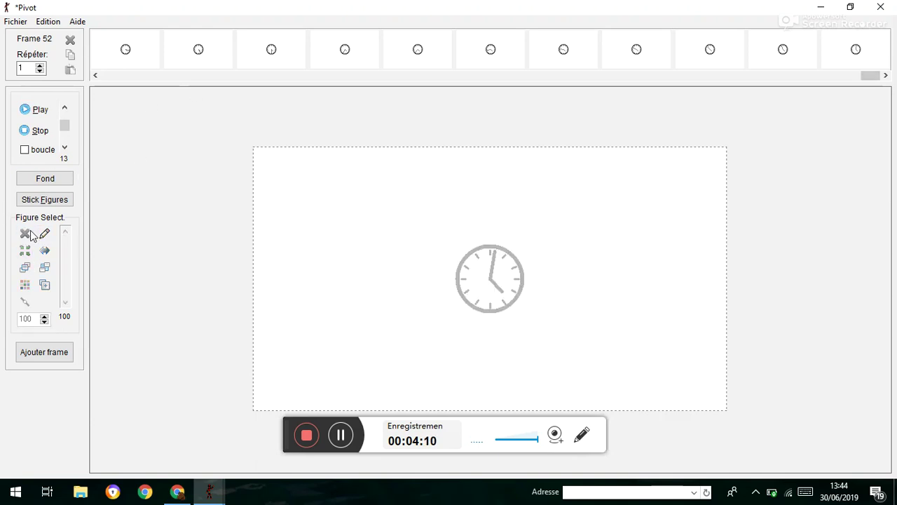
click(12, 24)
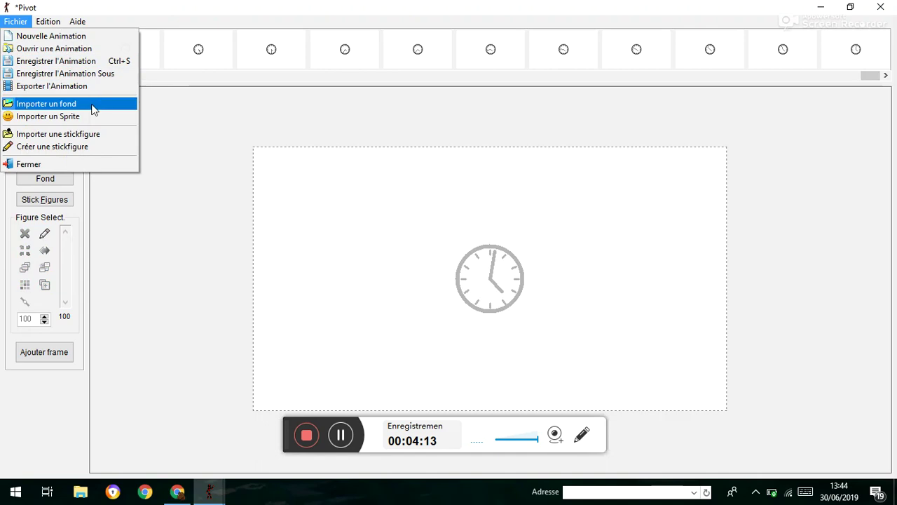
click(64, 134)
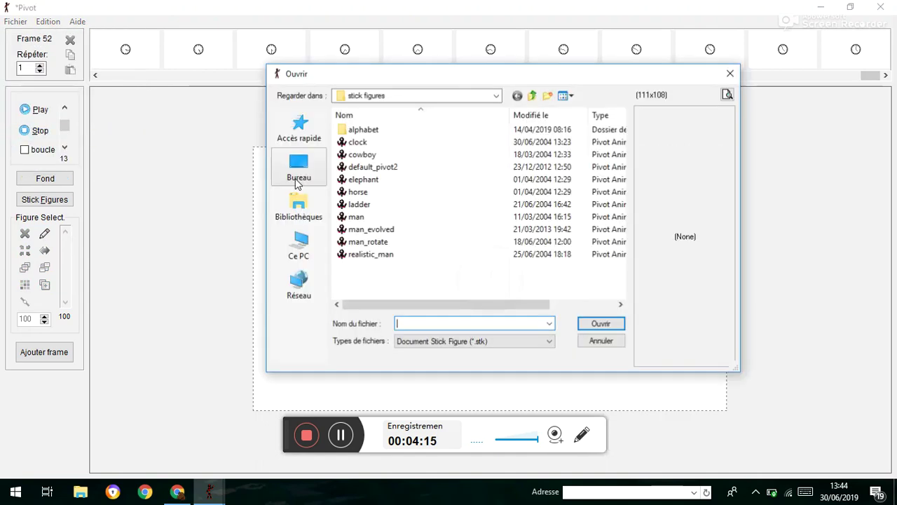
click(423, 182)
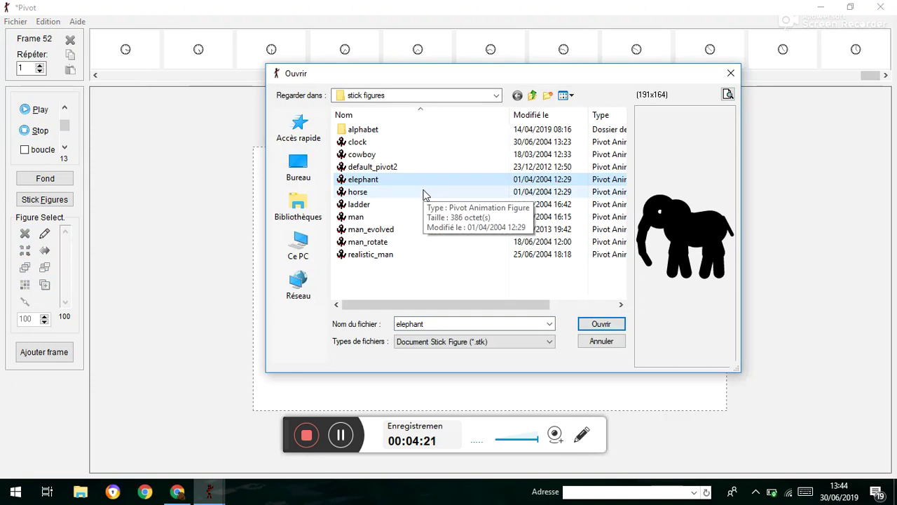
click(623, 323)
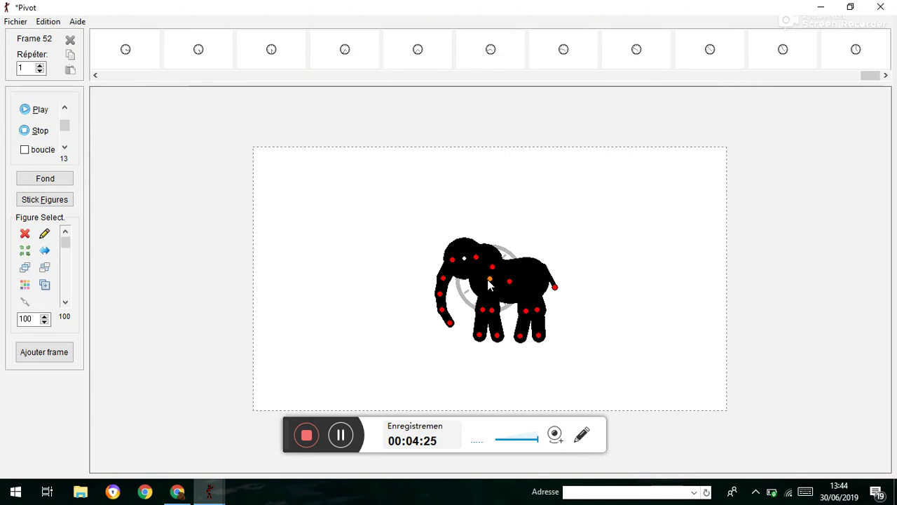
Enlarge the elephant to a scale of 200 and move it to the right side of the canvas
drag(490, 284, 477, 348)
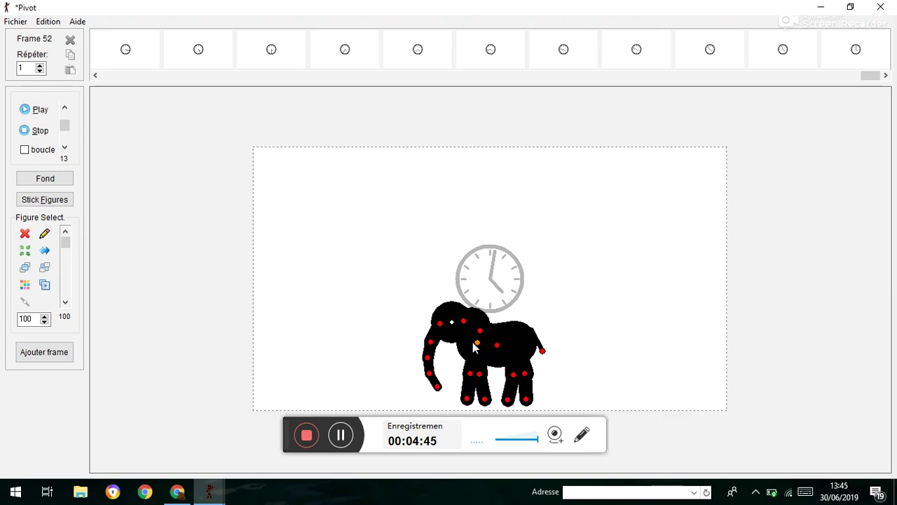
drag(478, 348, 477, 278)
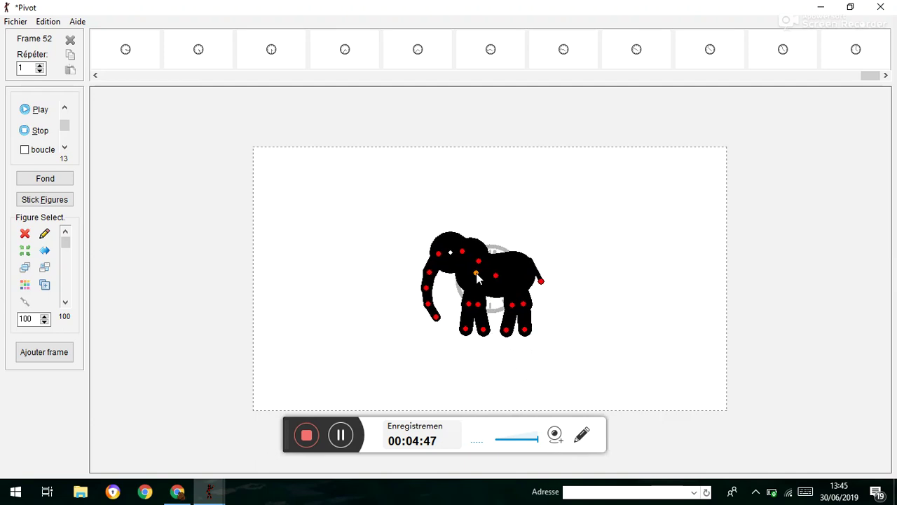
key(BackSpace)
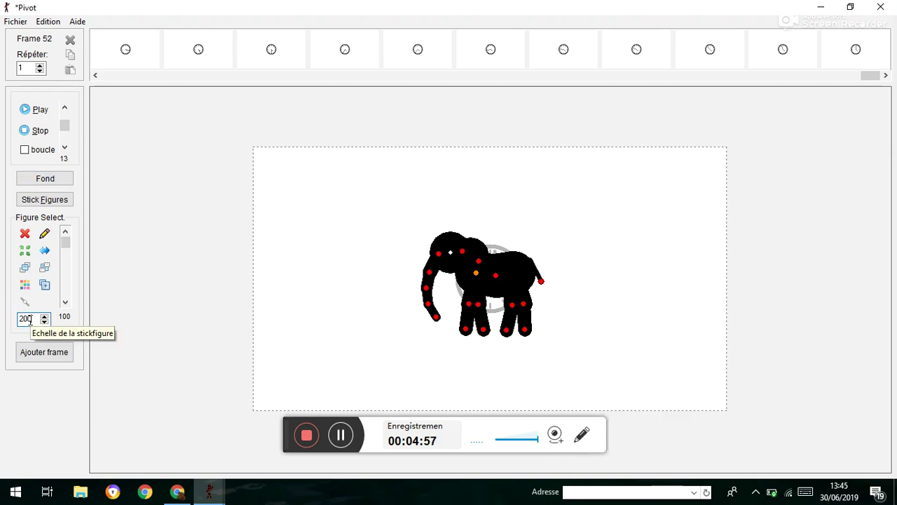
key(Return)
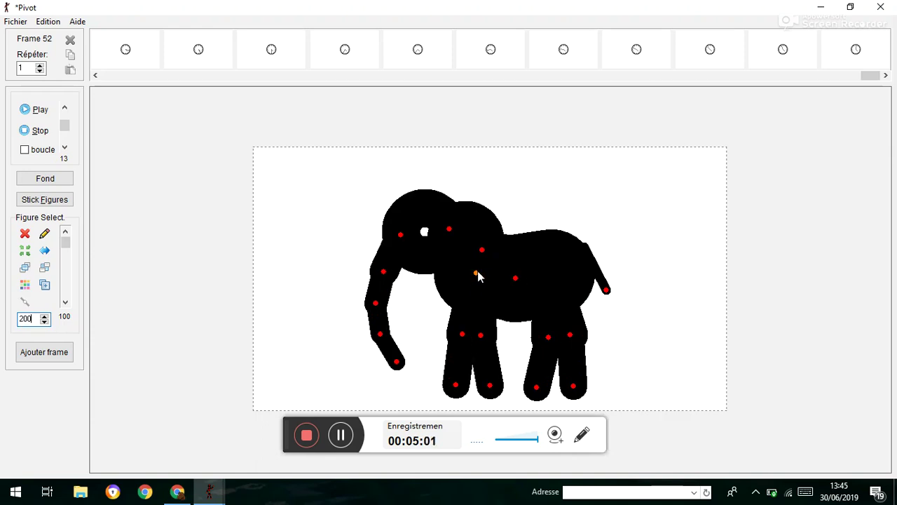
drag(476, 276, 604, 283)
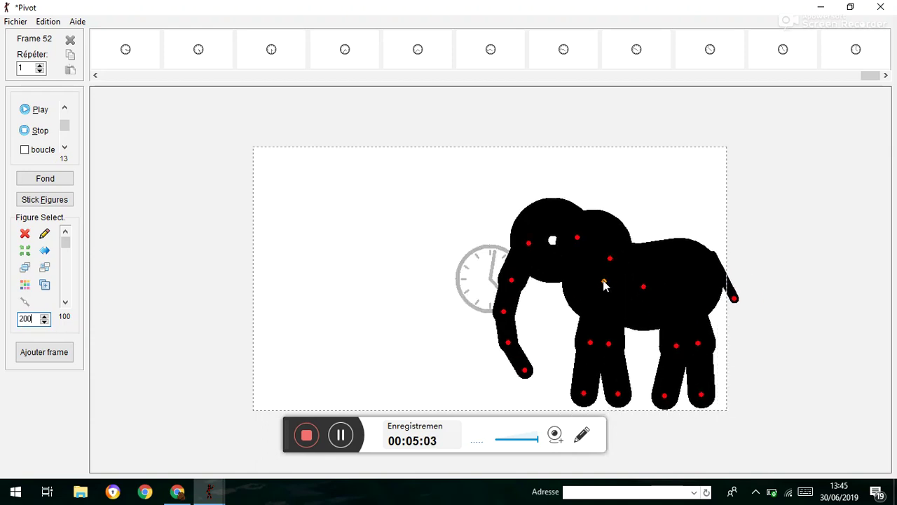
Animate the elephant's trunk swinging up and forward from its uppermost segment, adding a frame after each small movement
key(Return)
drag(512, 284, 496, 272)
key(Return)
key(Return)
key(Return)
key(Return)
key(Return)
key(Return)
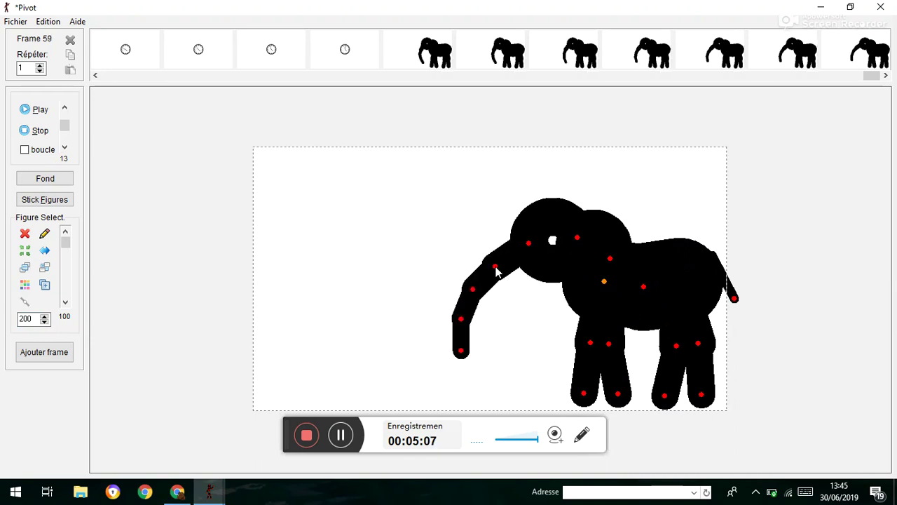
key(Return)
key(Return)
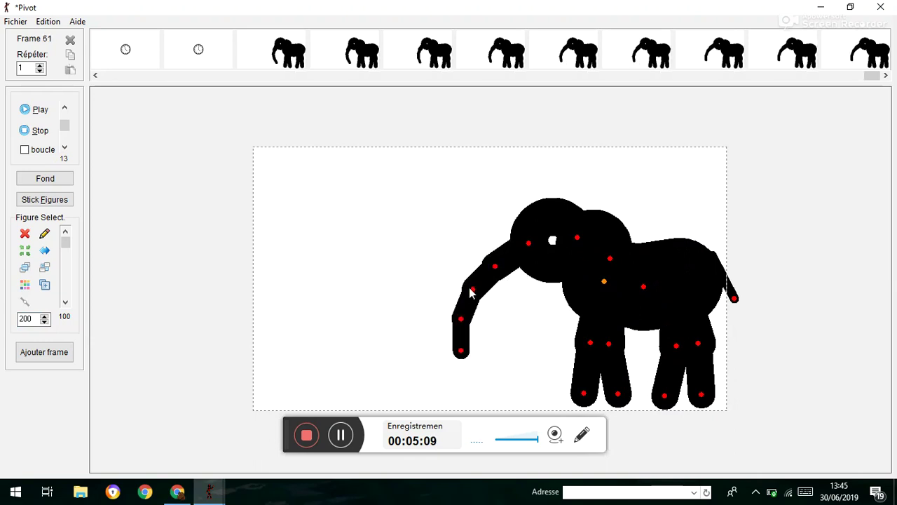
Raise the trunk's second segment gradually, adding a frame for each small change
key(Return)
drag(471, 292, 467, 289)
key(Return)
key(Return)
key(Return)
key(Return)
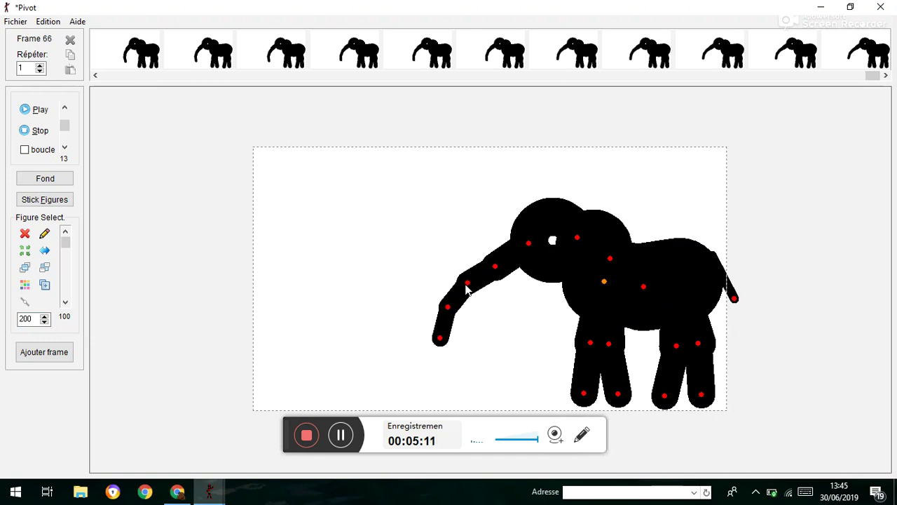
key(Return)
key(Return)
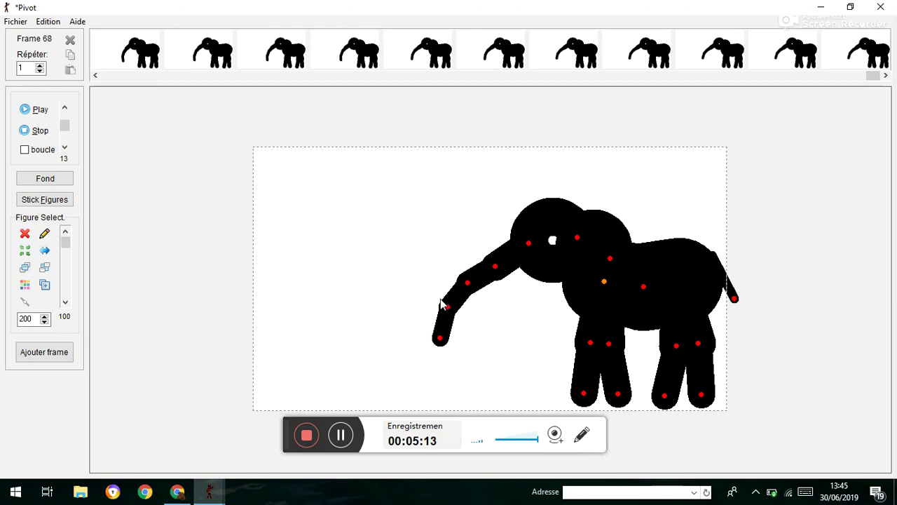
Raise the trunk's third segment frame by frame, play the animation and add another frame
key(Return)
key(Return)
drag(449, 307, 438, 291)
key(Return)
key(Return)
key(Return)
click(40, 114)
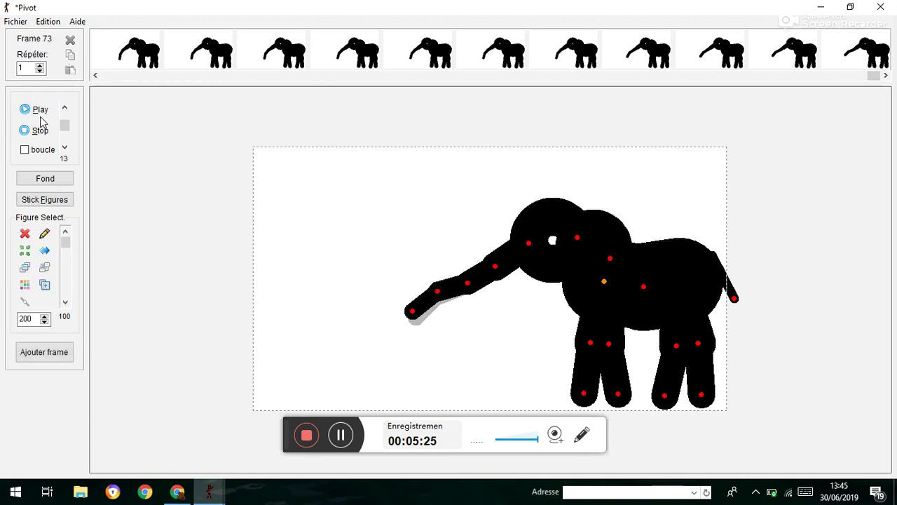
key(Return)
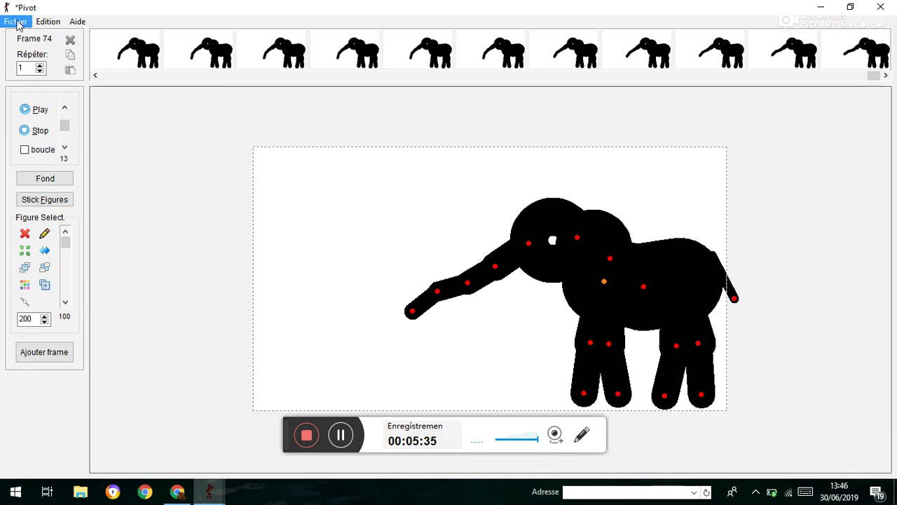
Open the elephant in the figure editor, reopen the editor for creating a stick figure, and tilt the elephant's neck segment upward
click(45, 234)
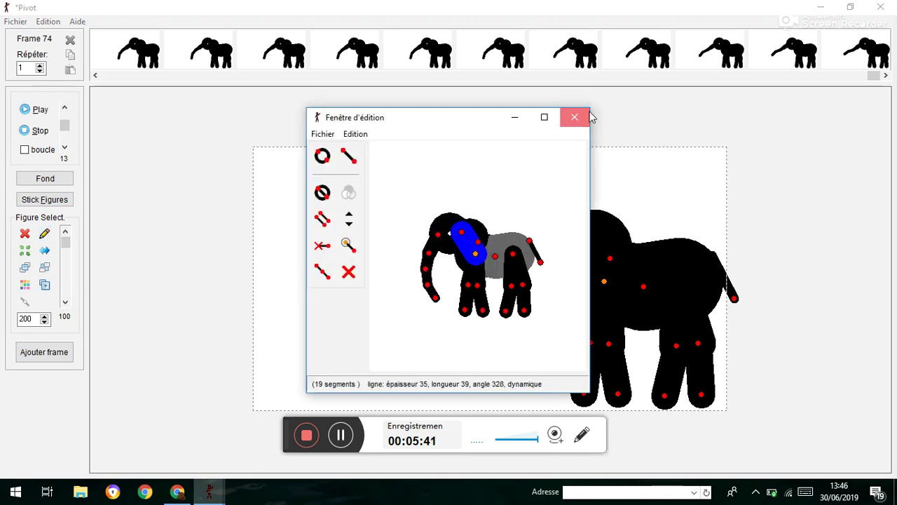
click(581, 116)
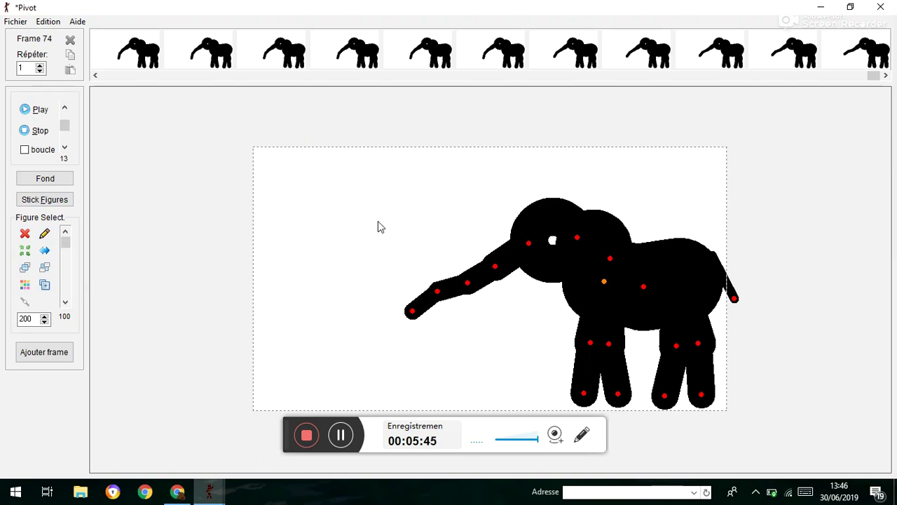
click(18, 22)
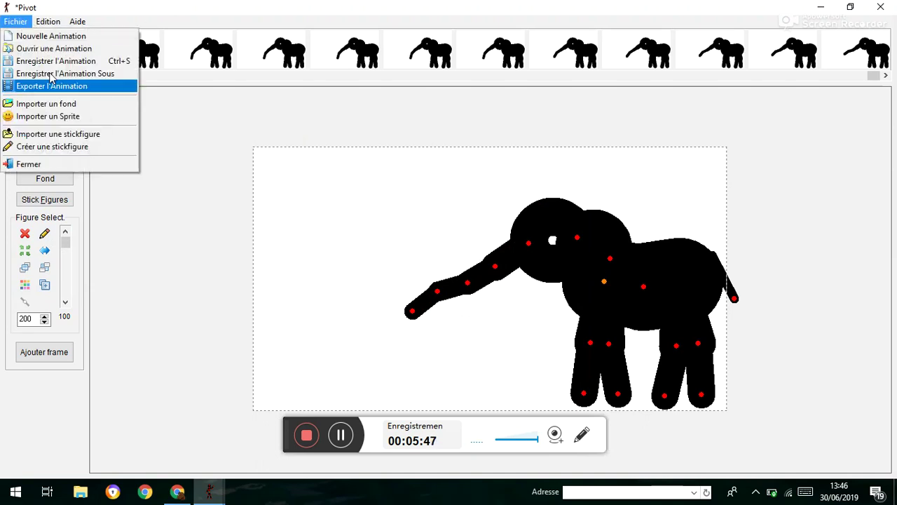
click(63, 147)
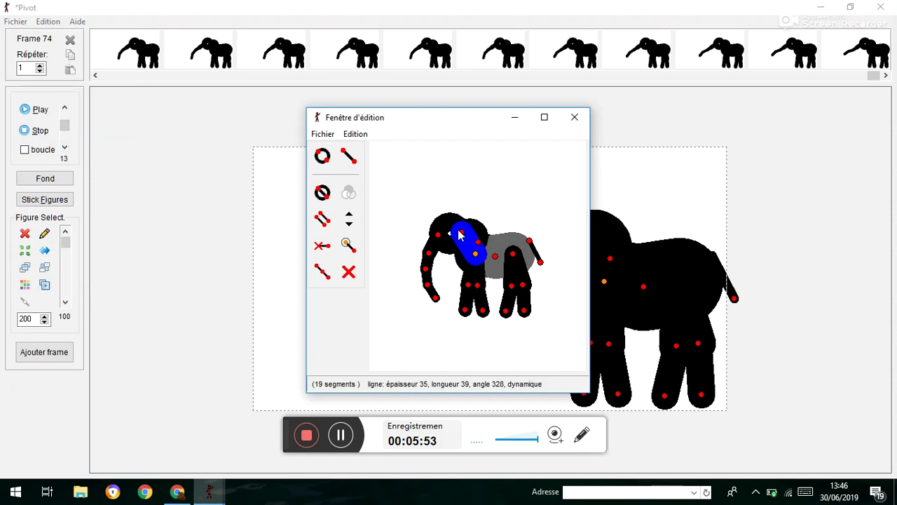
drag(461, 238, 448, 160)
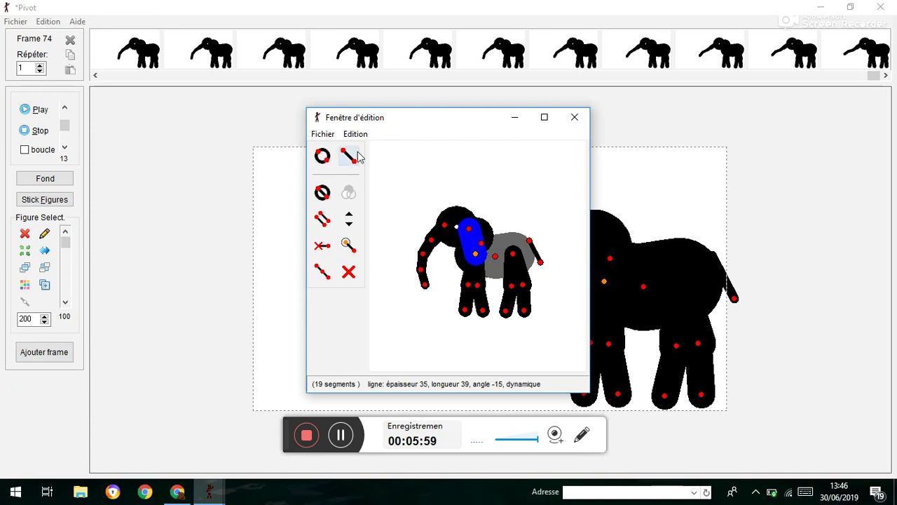
Delete the elephant's segments one after another in the figure editor until a single short line is left
click(350, 272)
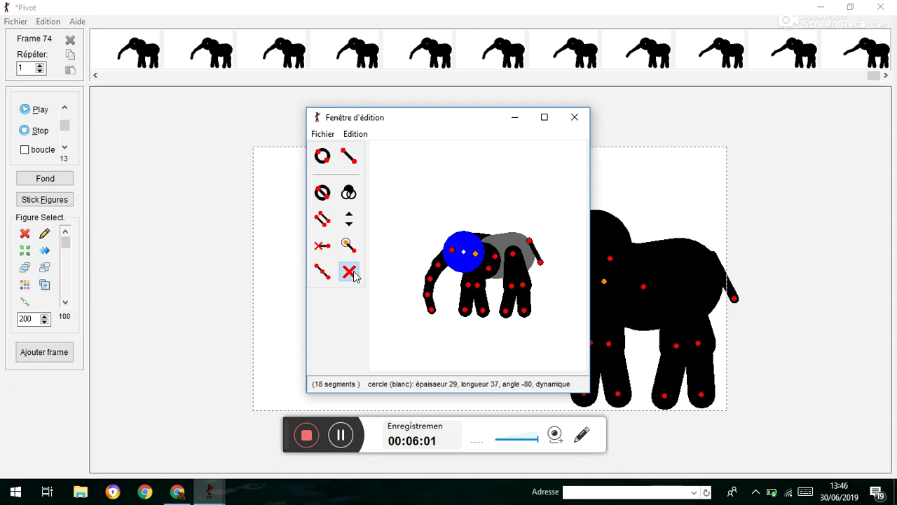
click(353, 275)
click(352, 273)
click(351, 272)
click(350, 272)
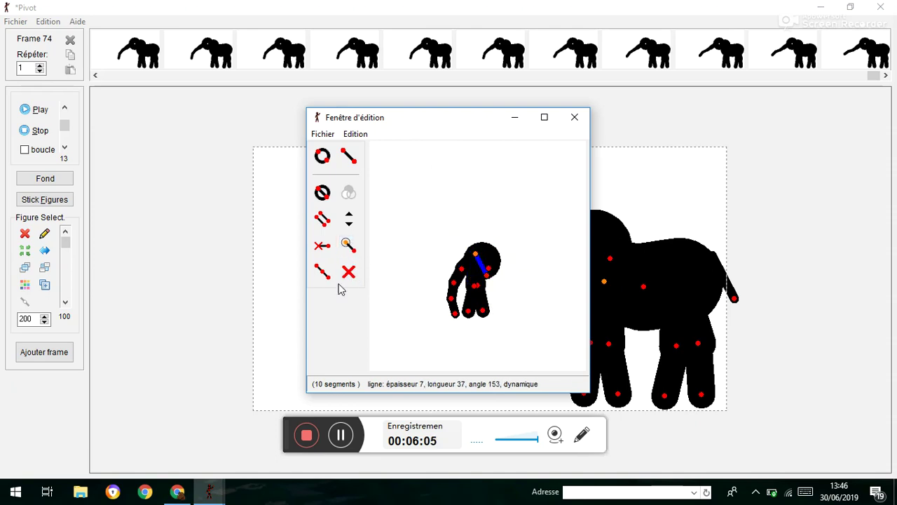
click(350, 272)
click(350, 272)
click(351, 272)
click(350, 272)
click(350, 272)
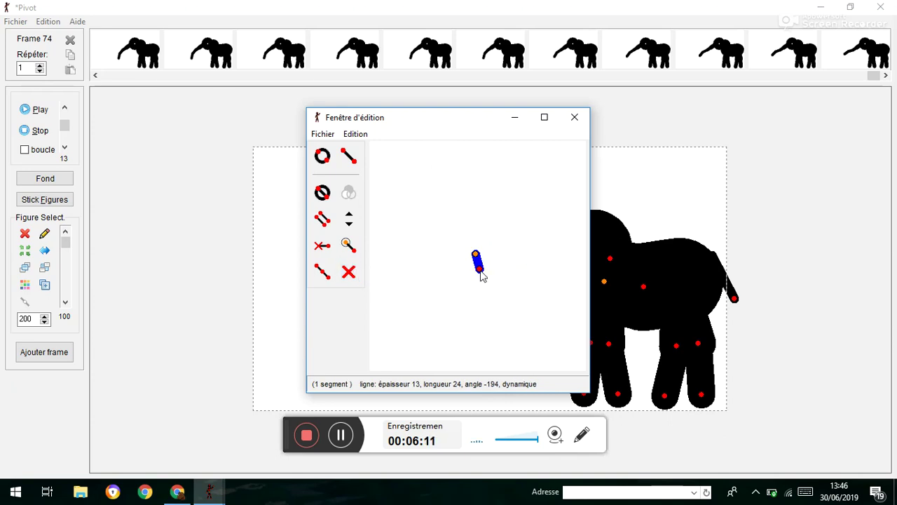
Straighten the remaining line, attach a circle about 118 in length to its origin node, and close the figure editor without saving
drag(480, 271, 477, 271)
click(323, 161)
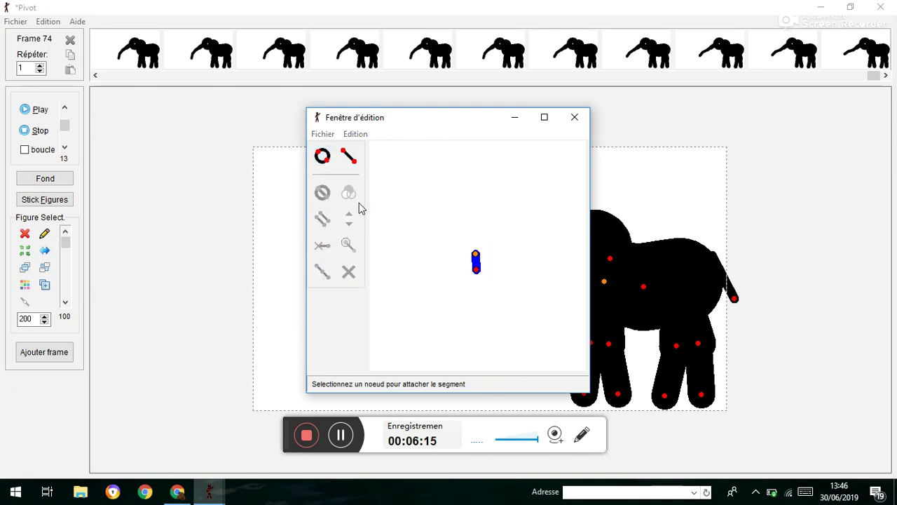
mouse_move(476, 254)
mouse_down()
mouse_move(480, 136)
mouse_move(393, 197)
mouse_move(426, 206)
mouse_move(458, 181)
mouse_up()
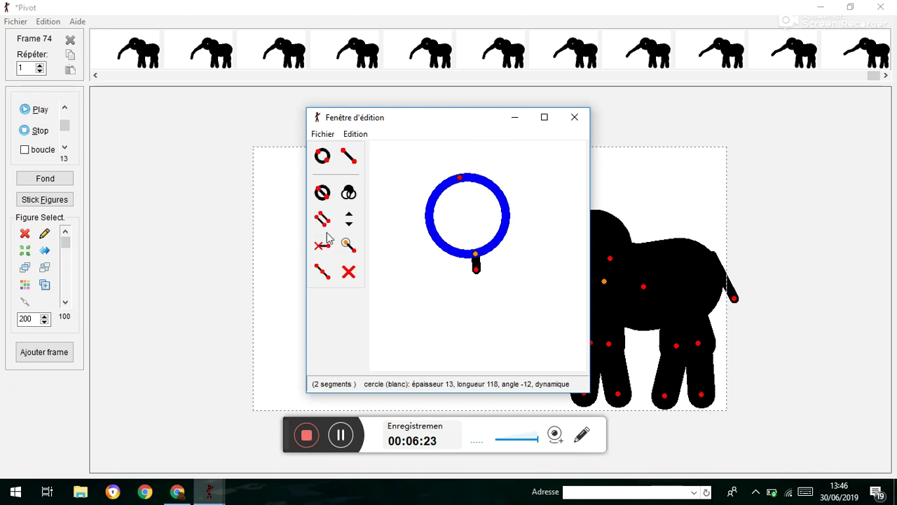
click(322, 155)
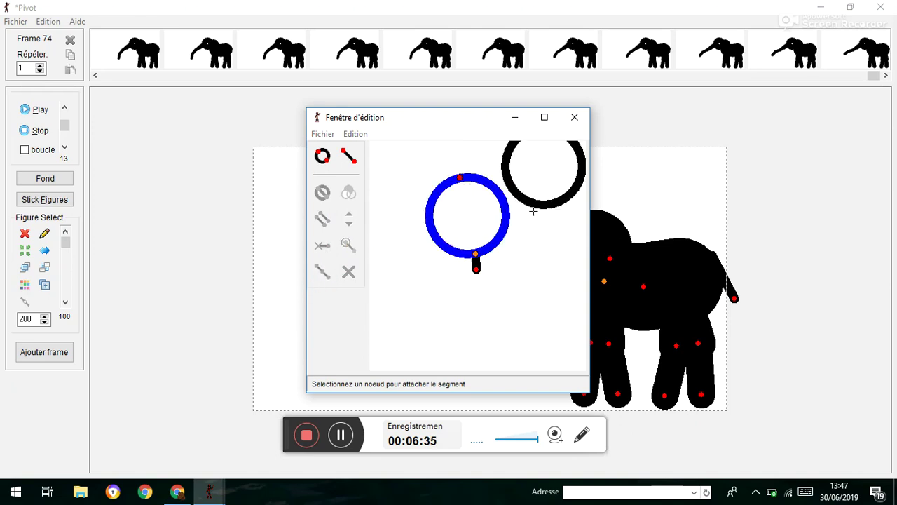
click(581, 126)
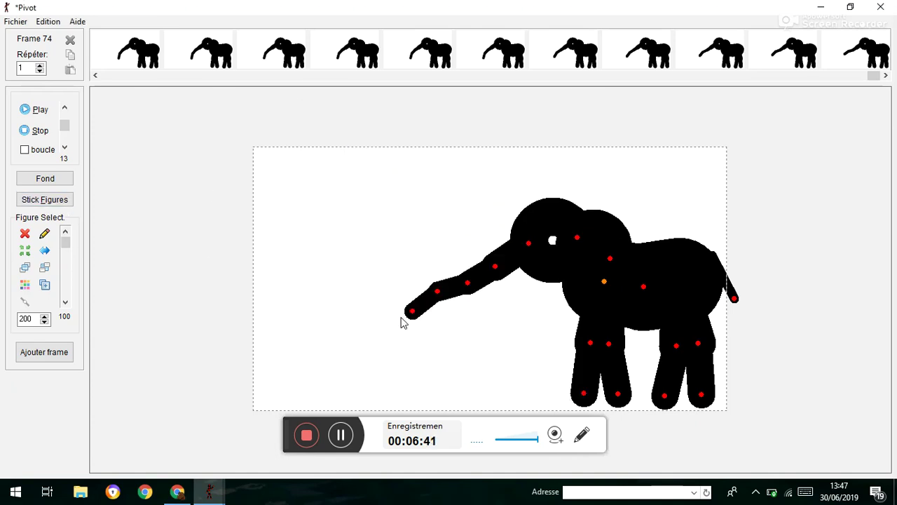
Raise the trunk's tip segment to horizontal over several added frames, and view the elephant's colour palette without changing the colour
drag(413, 318, 403, 296)
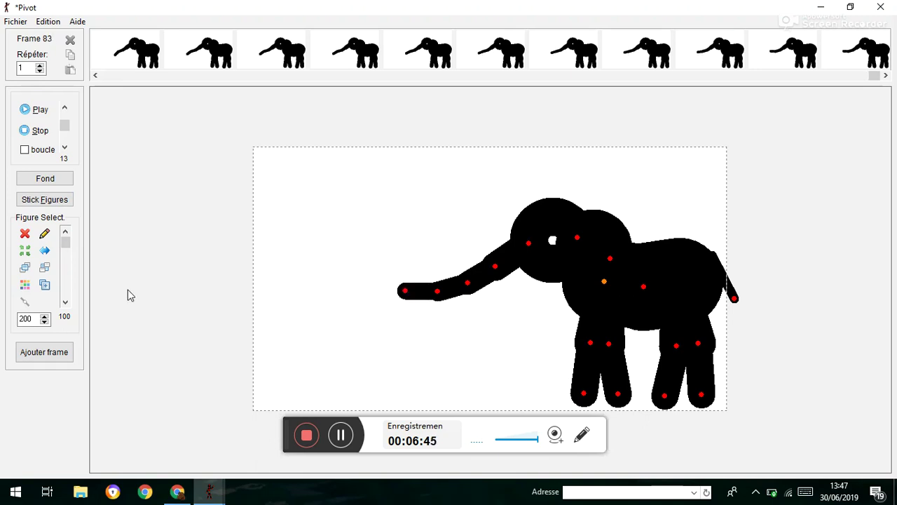
click(25, 284)
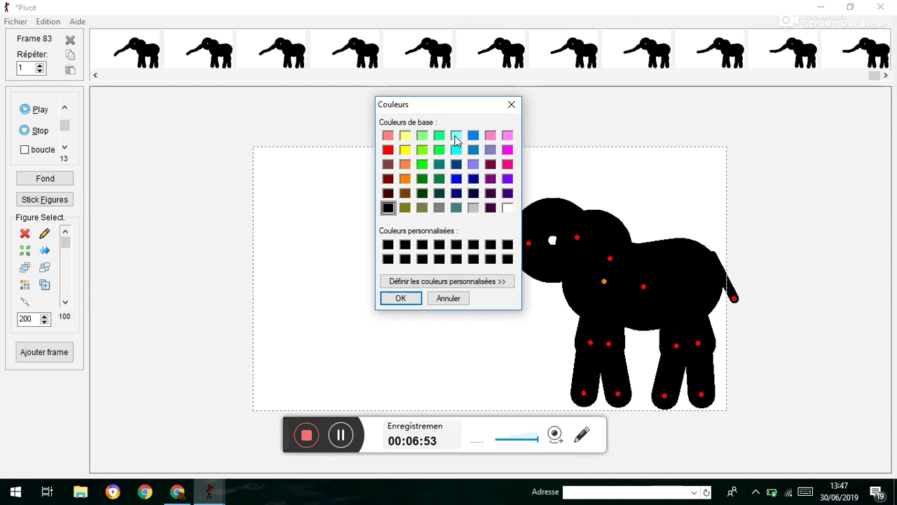
click(512, 105)
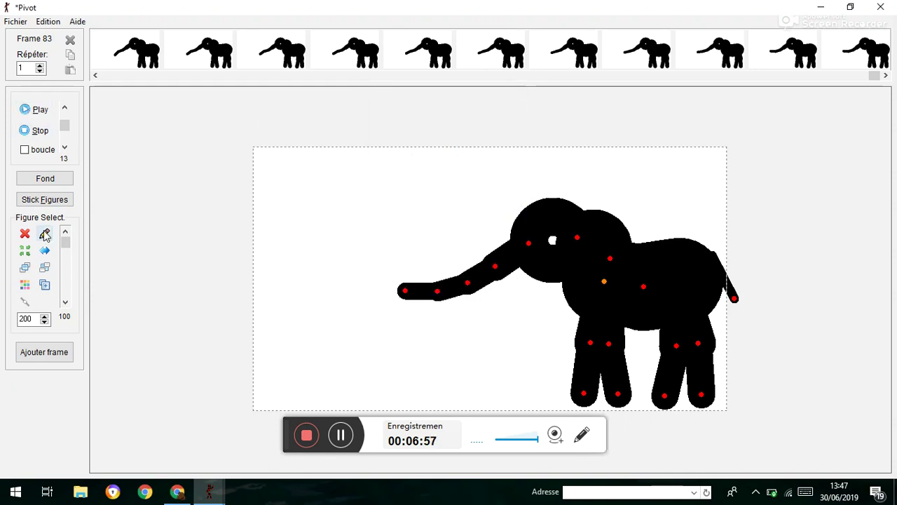
Delete the elephant and add the Default stick figure, placing it near the lower edge of the canvas
click(53, 200)
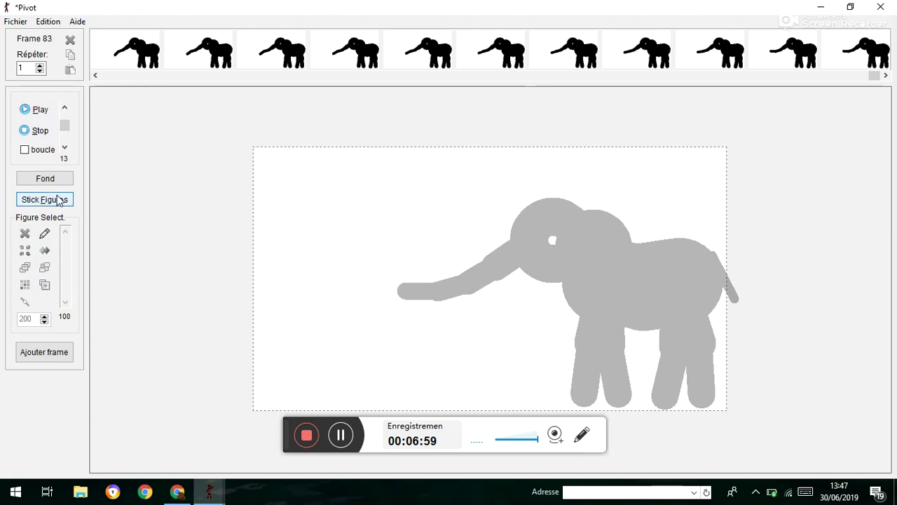
click(59, 200)
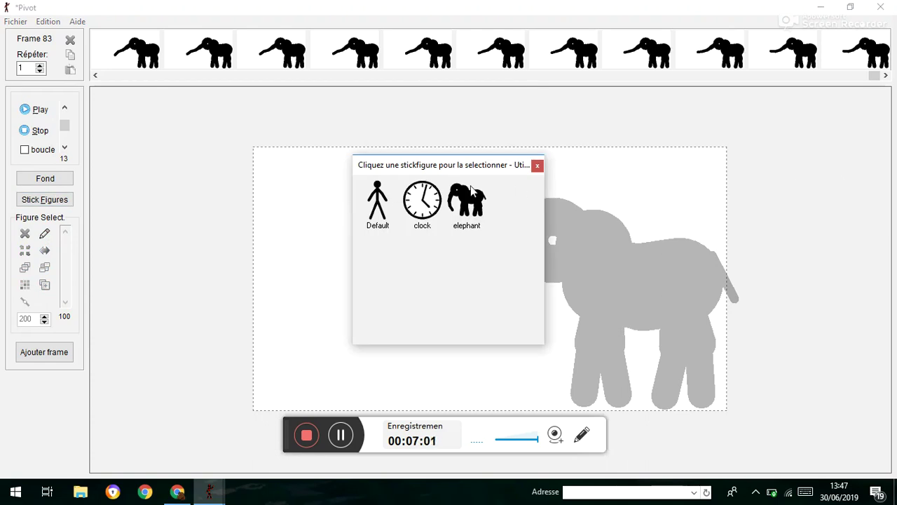
click(379, 201)
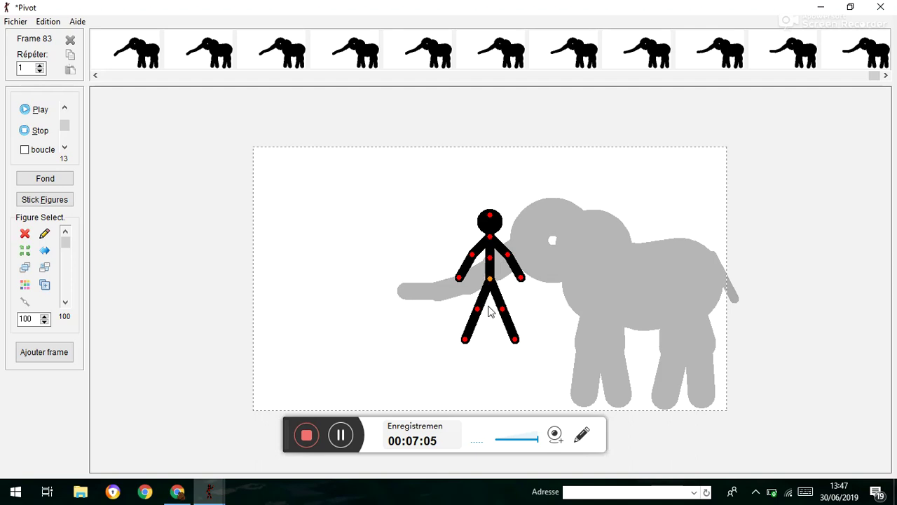
drag(490, 282, 477, 348)
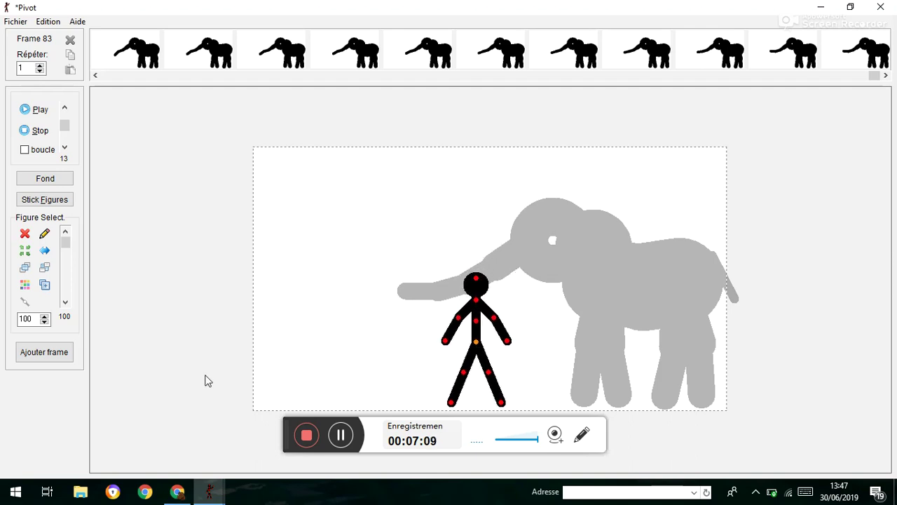
Recolour the stick figure cyan and move it to the lower-left corner of the canvas
click(21, 289)
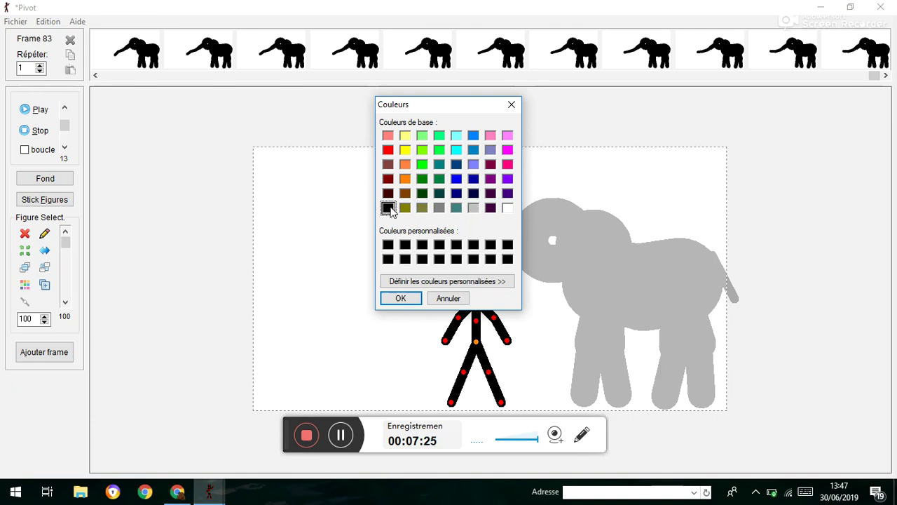
click(439, 193)
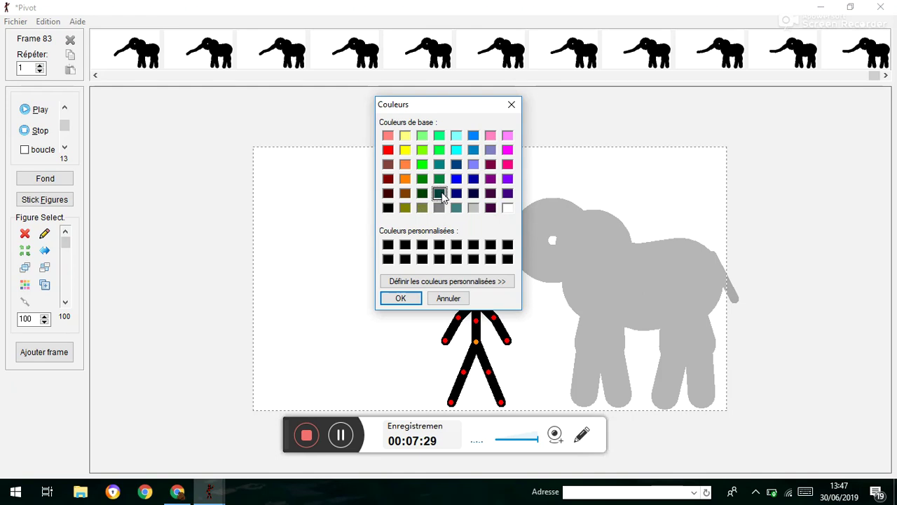
click(456, 150)
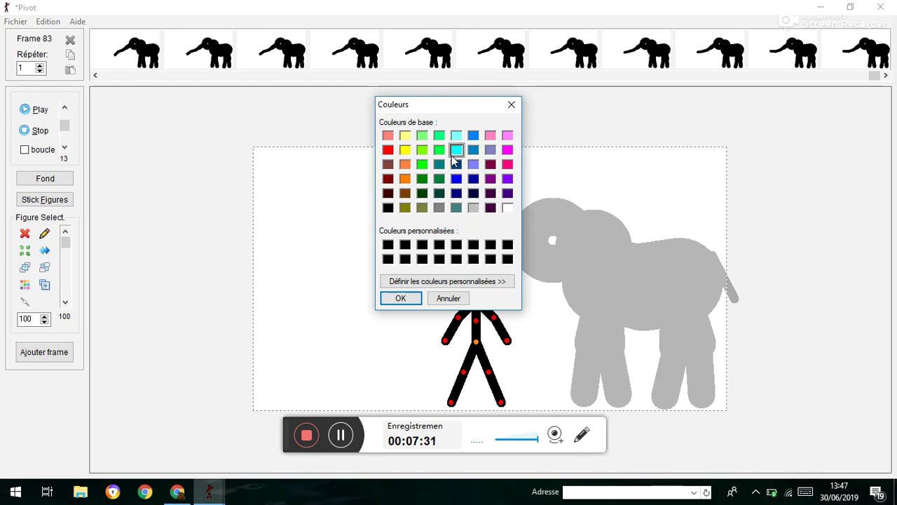
click(390, 300)
drag(485, 342, 290, 349)
Animate the cyan figure raising its arm nearest the canvas centre frame by frame, and move the figure to mid-canvas for another frame
key(Return)
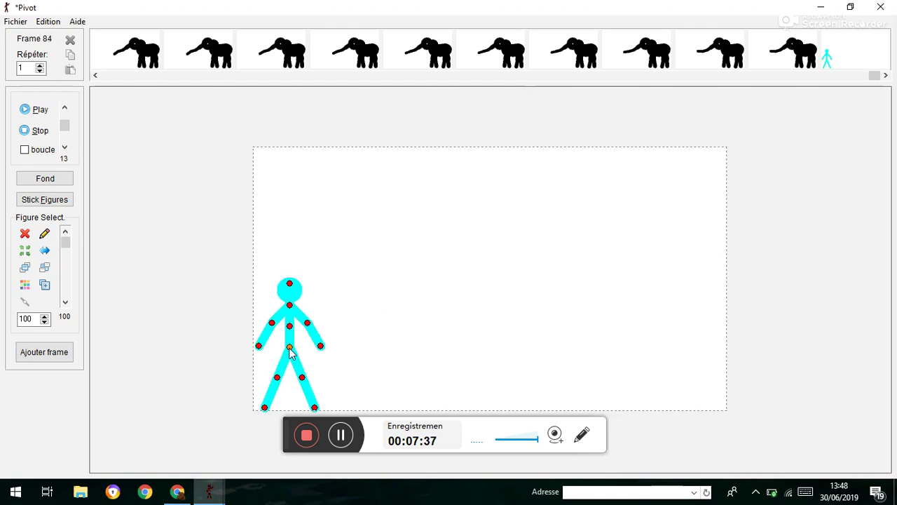
key(Return)
mouse_move(321, 347)
mouse_down()
mouse_move(337, 346)
mouse_move(339, 331)
mouse_move(327, 306)
mouse_move(297, 298)
mouse_up()
key(Return)
key(Return)
key(Return)
key(Return)
key(Return)
key(Return)
key(Return)
key(Return)
key(Return)
drag(293, 351, 493, 345)
key(Return)
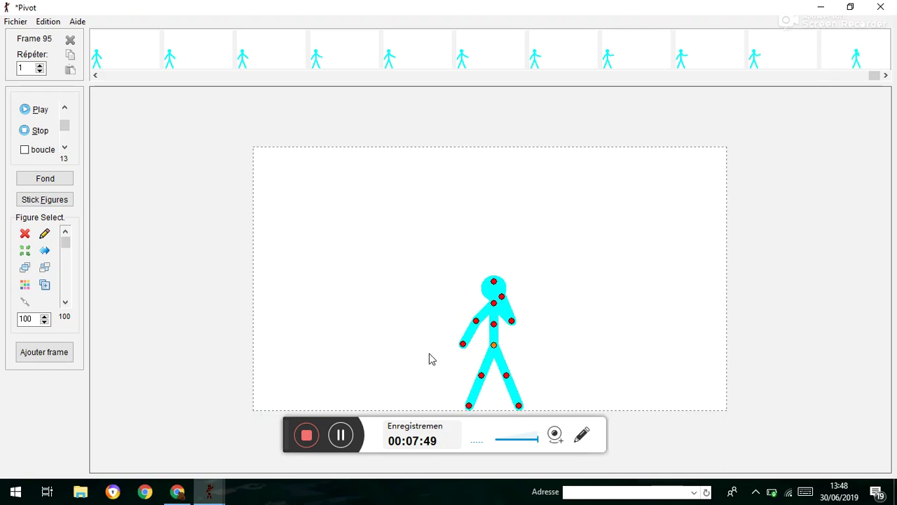
Add frames with the cyan figure at the canvas's upper-left corner, upper-right corner and lower middle, and play the animation
drag(493, 346, 302, 224)
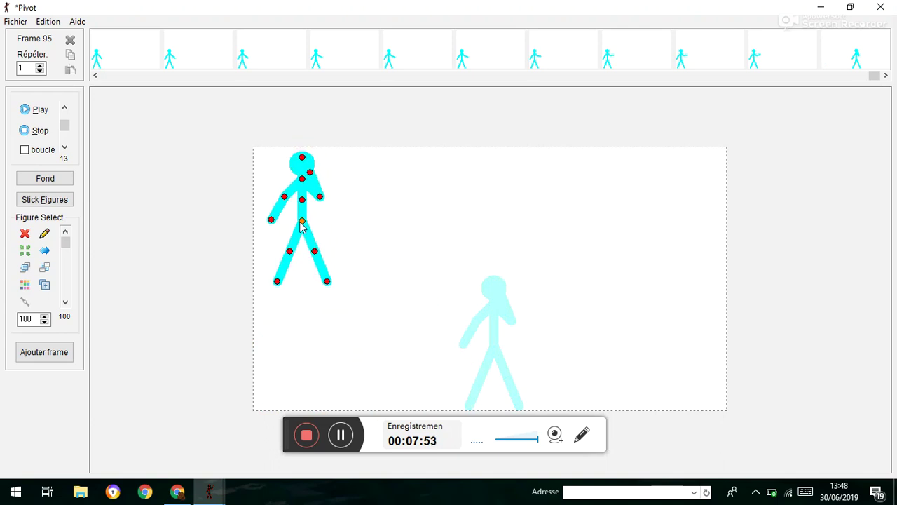
key(Return)
drag(303, 223, 455, 342)
key(Return)
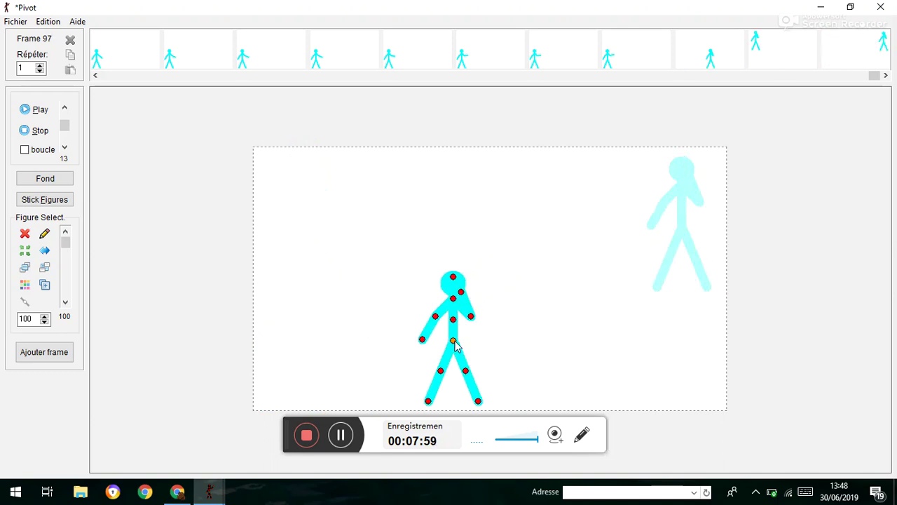
key(Return)
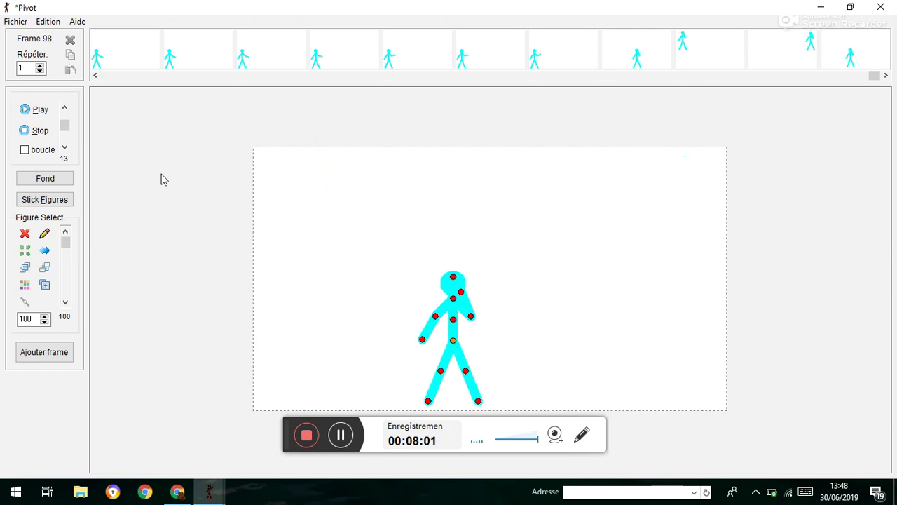
click(26, 113)
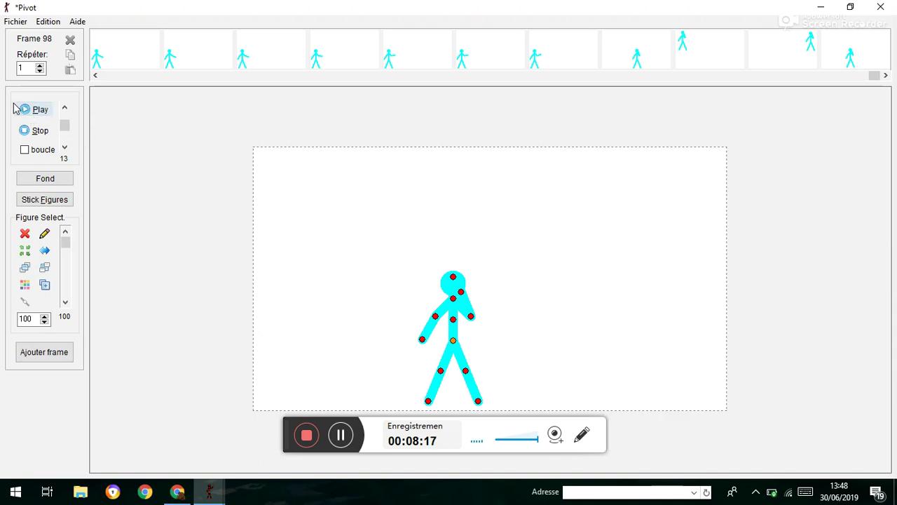
Duplicate the cyan figure, place the copy just to the right of the original, and swing its bent arm outward
click(44, 285)
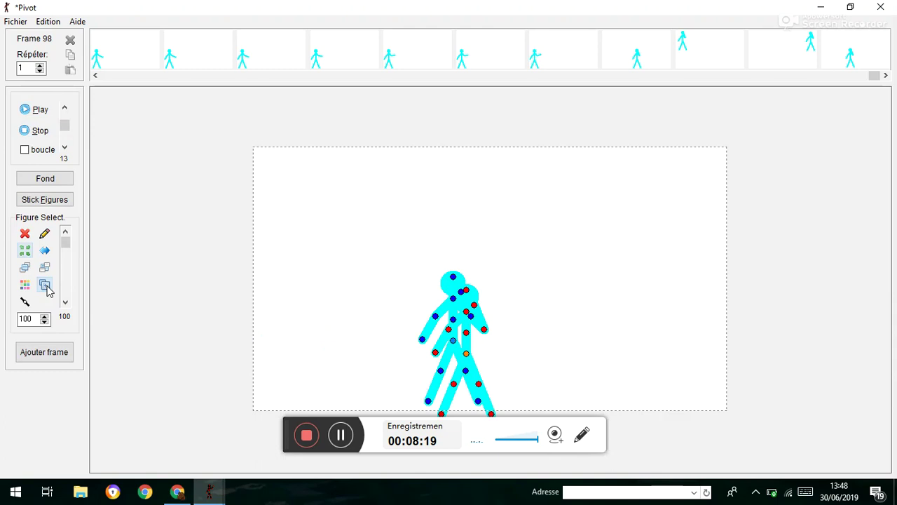
drag(466, 354, 523, 340)
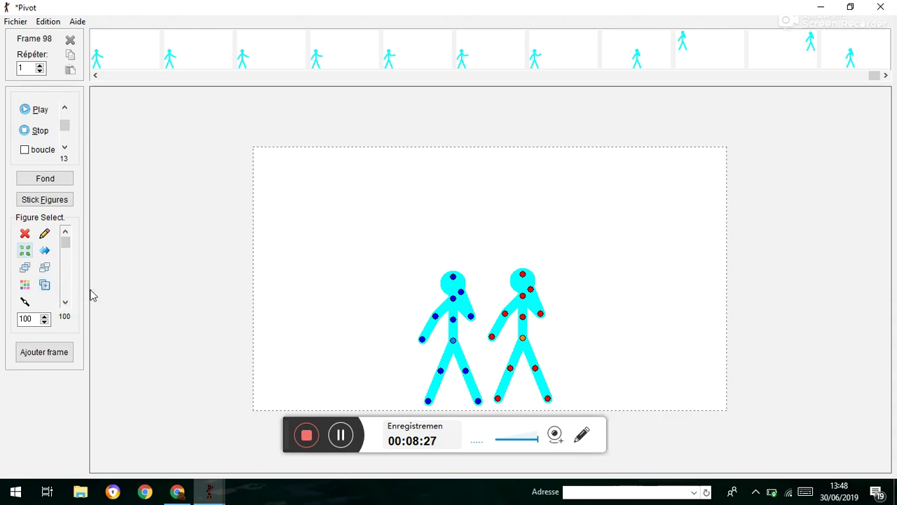
drag(531, 290, 577, 286)
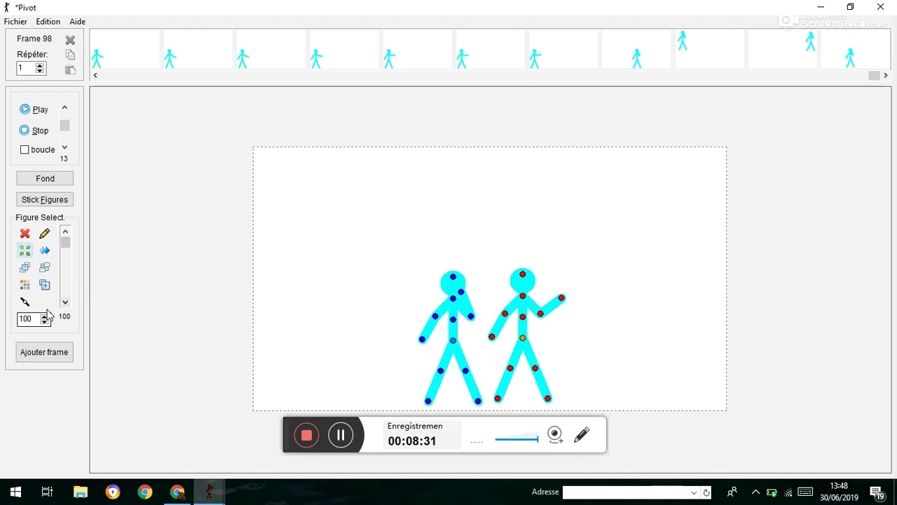
Duplicate the second figure, place the copy to its right with the head tilted left, and add a frame
click(44, 284)
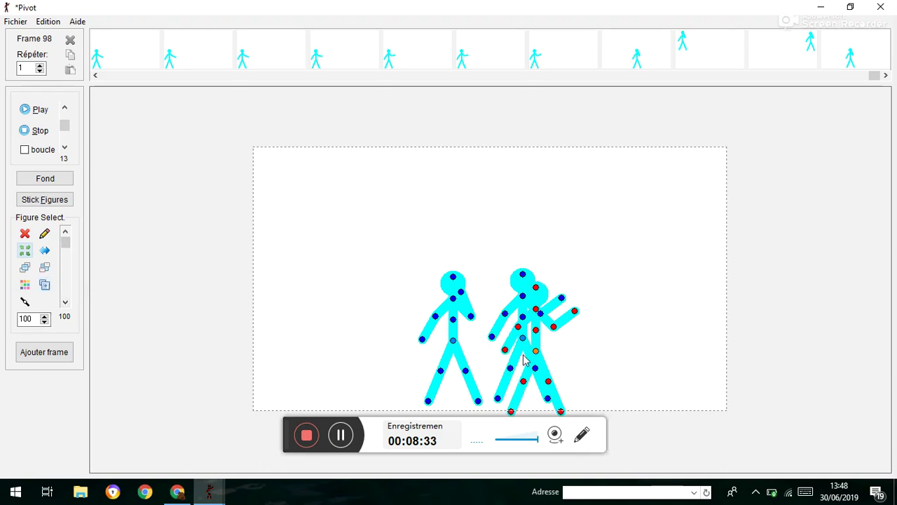
drag(538, 353, 603, 344)
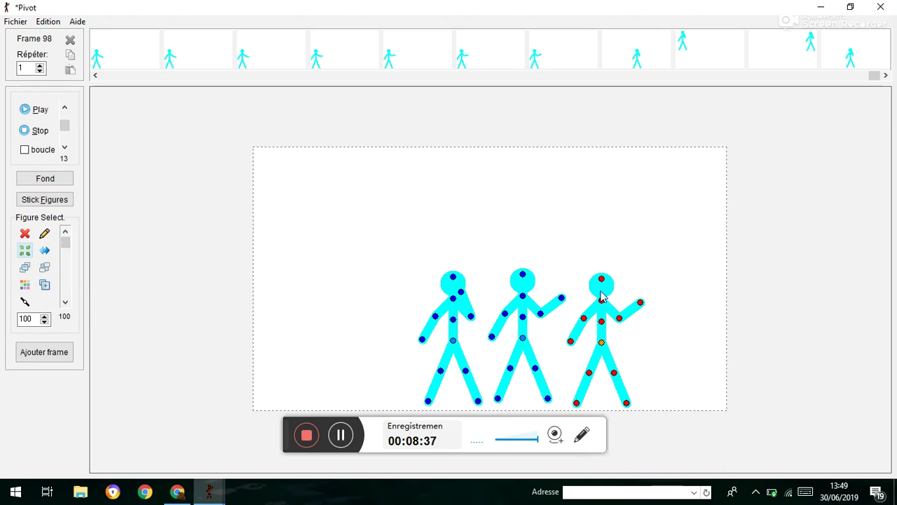
drag(601, 279, 583, 286)
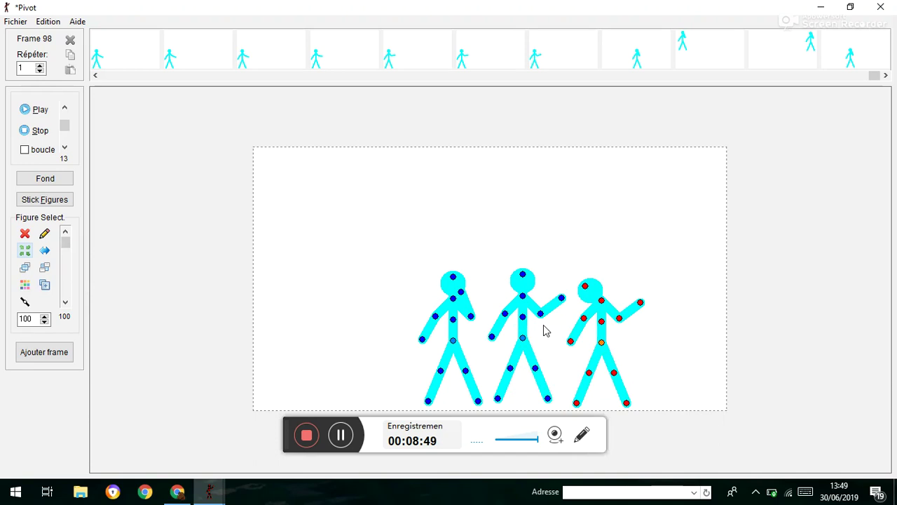
key(space)
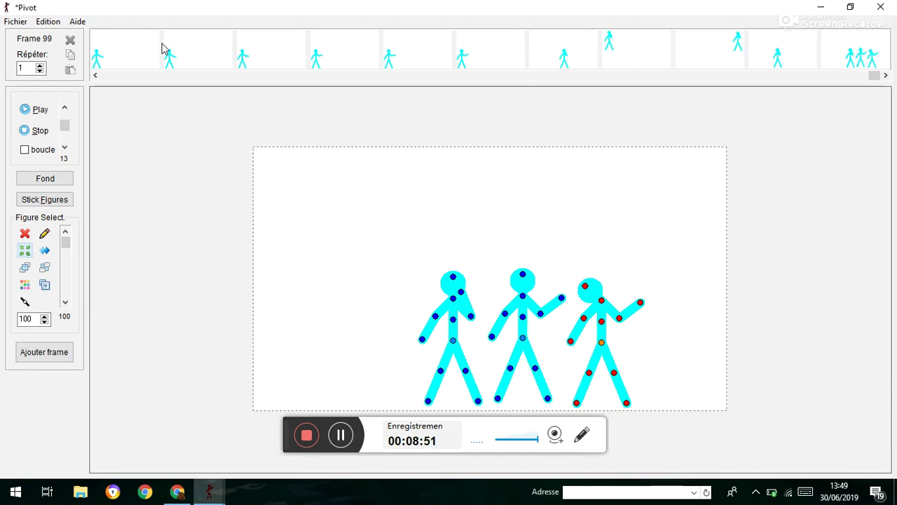
Delete all three cyan figures from the canvas and add the empty canvas as a frame
click(26, 234)
click(25, 234)
click(25, 234)
key(space)
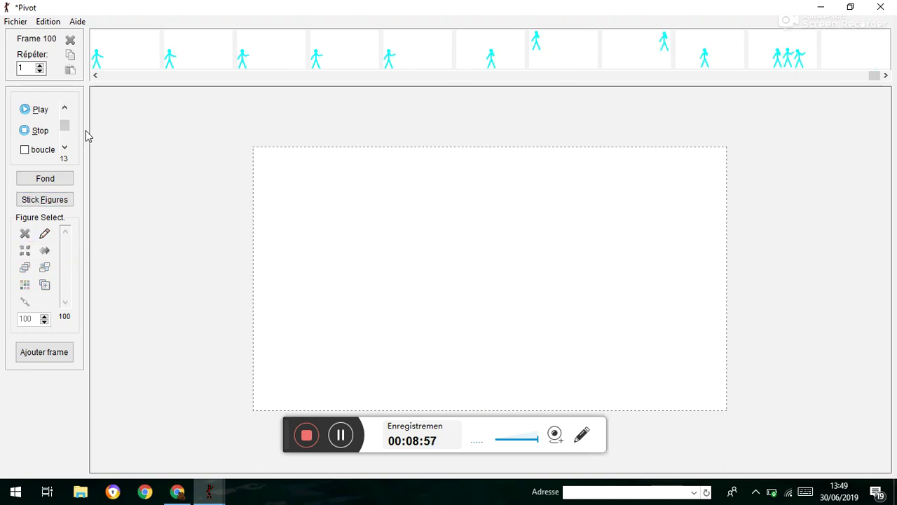
Play the animation twice and look through the file commands
click(15, 22)
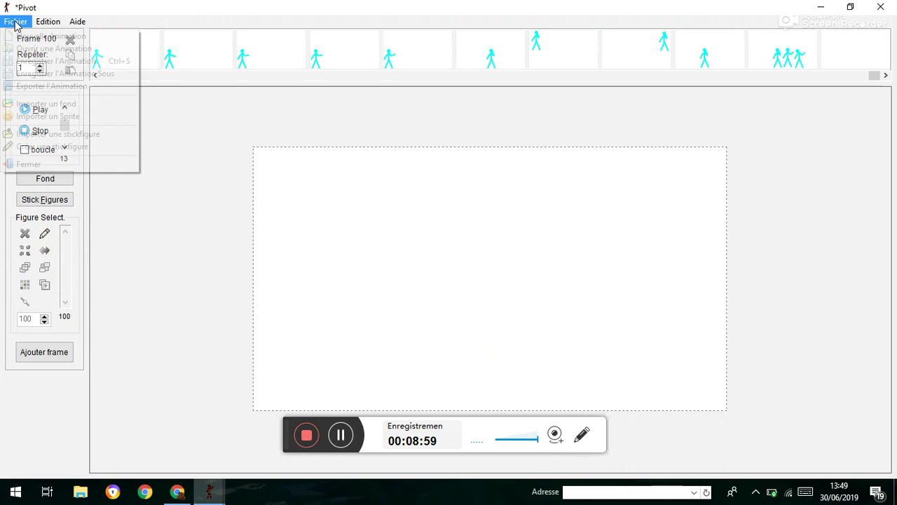
click(224, 175)
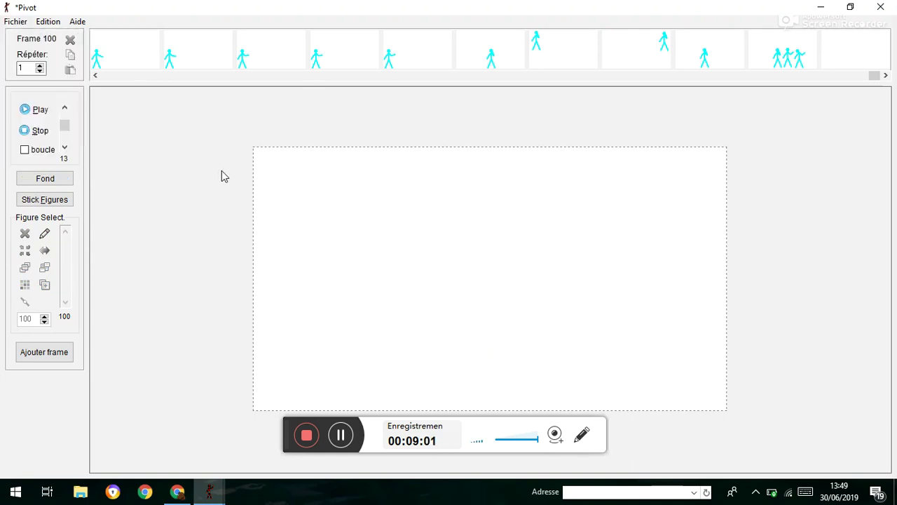
click(38, 110)
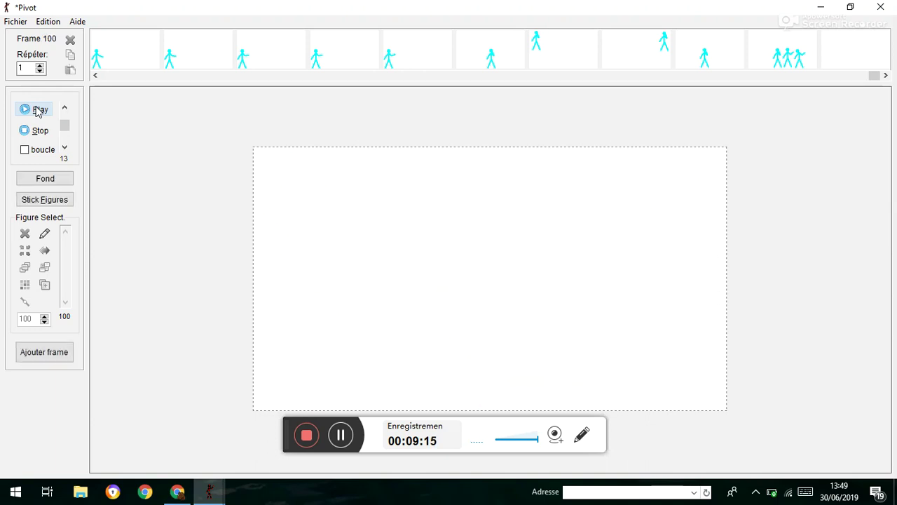
click(40, 131)
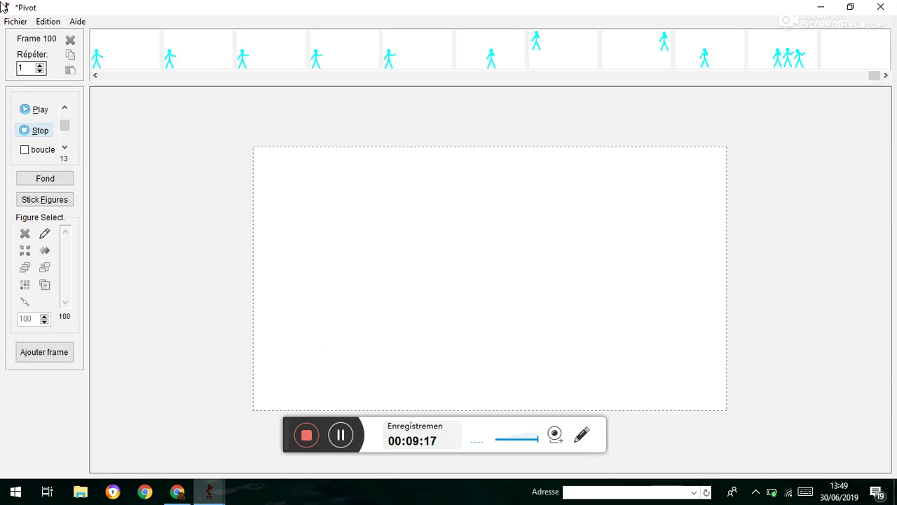
click(15, 21)
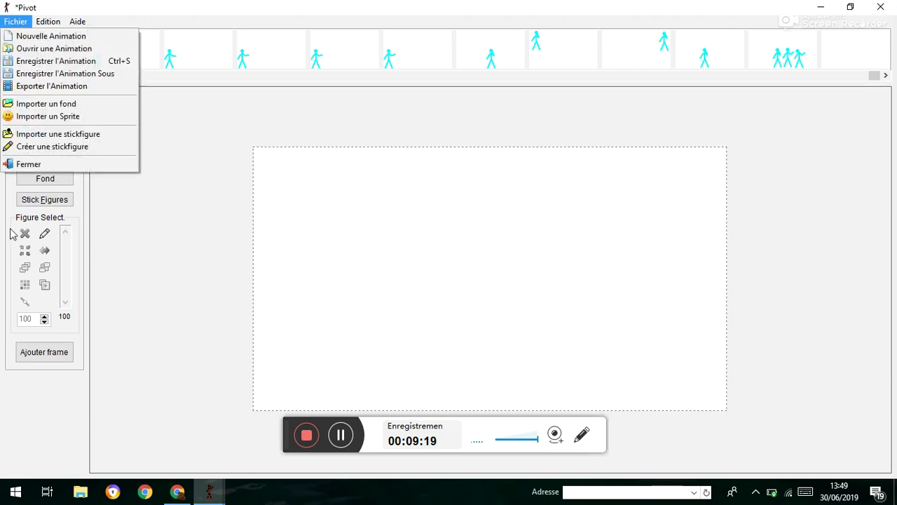
click(137, 274)
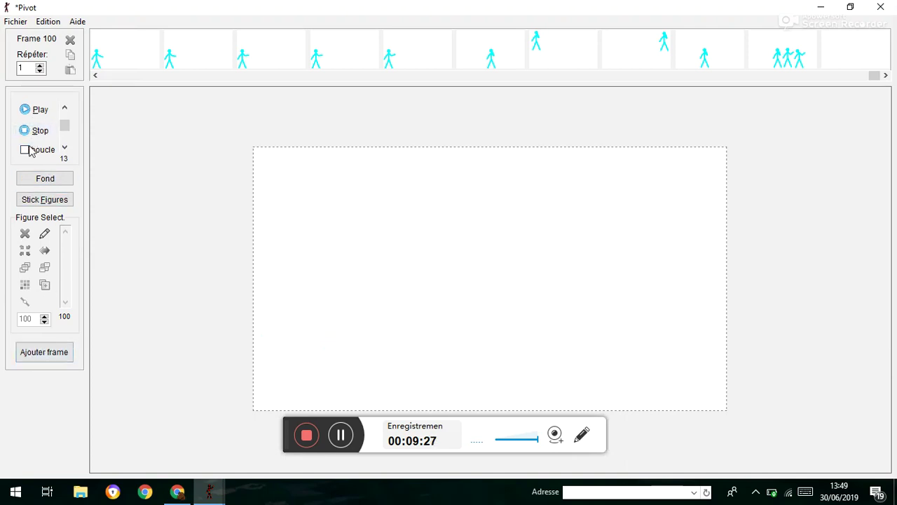
click(40, 110)
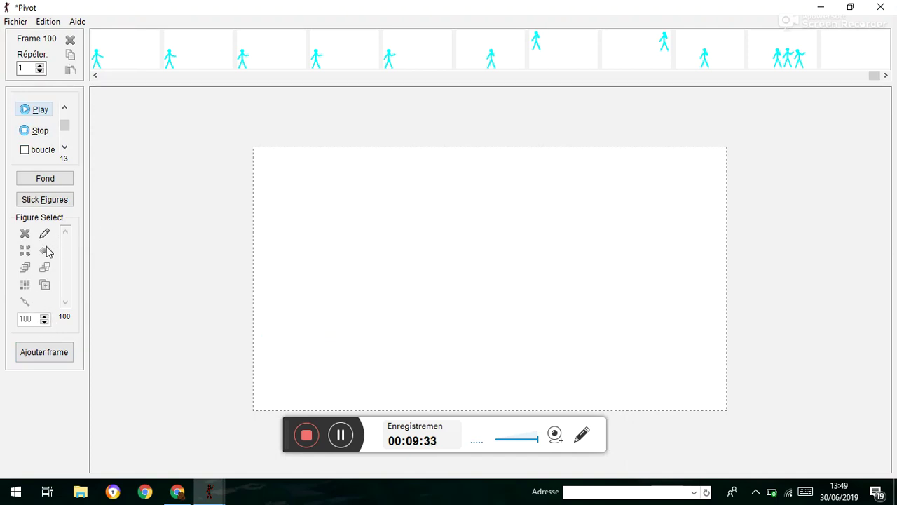
Add the Default stick figure and move it down towards the canvas's lower edge
click(52, 202)
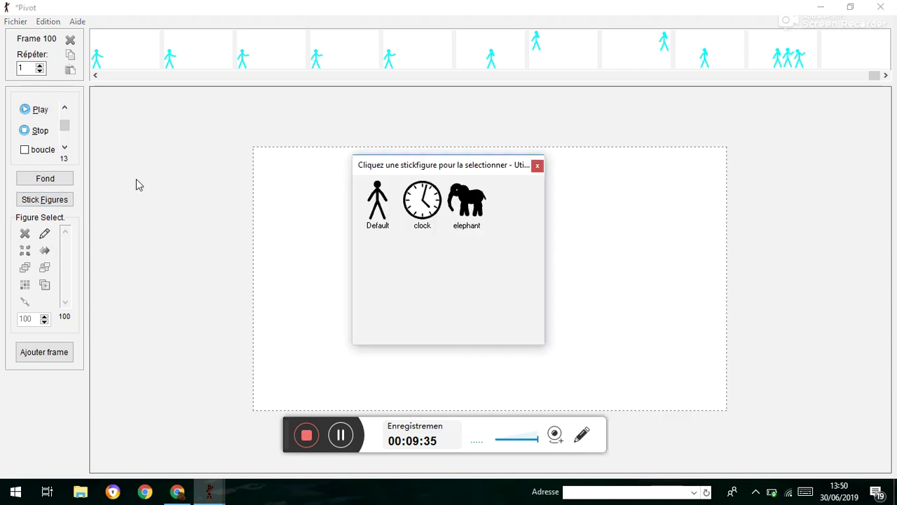
click(537, 167)
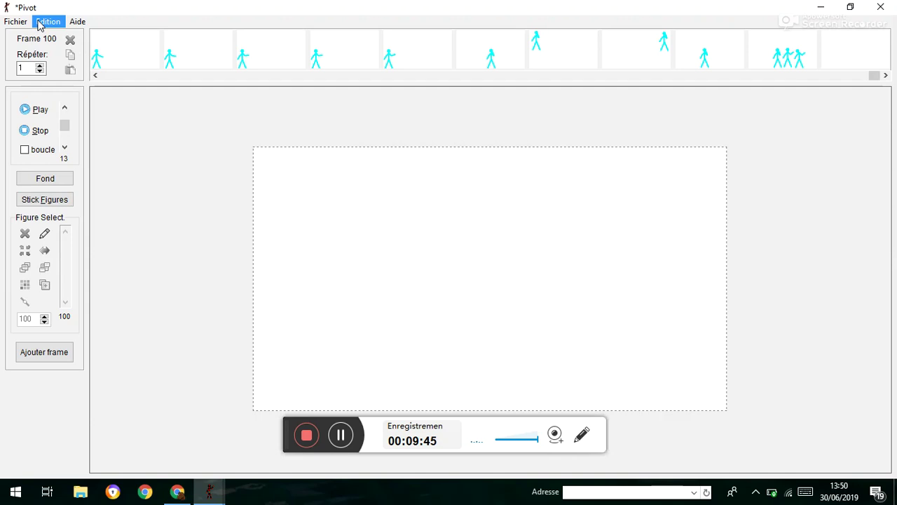
click(45, 201)
click(377, 218)
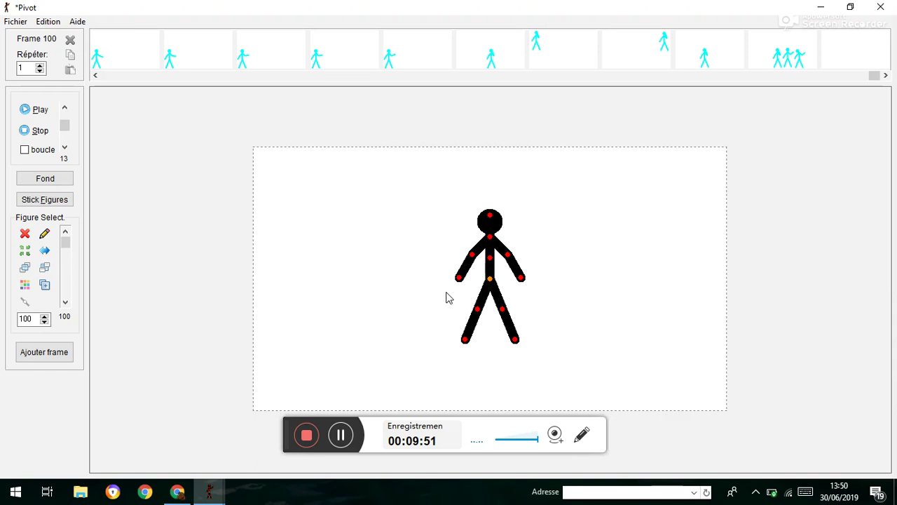
drag(490, 280, 483, 344)
Scale the black figure to 154 and raise it so its feet rest on the canvas's lower edge
click(42, 316)
click(42, 316)
click(42, 316)
click(42, 316)
click(42, 316)
click(42, 317)
click(43, 317)
click(44, 316)
click(43, 316)
click(44, 316)
click(43, 316)
click(43, 316)
click(44, 316)
click(44, 316)
click(43, 316)
click(43, 316)
click(43, 316)
click(44, 316)
click(44, 316)
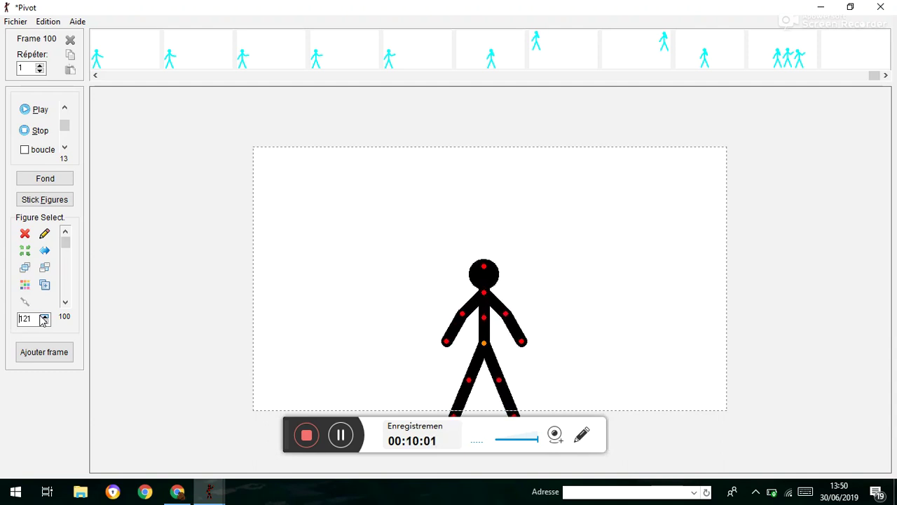
click(43, 316)
click(43, 316)
click(43, 317)
click(43, 316)
click(43, 316)
click(44, 316)
click(43, 316)
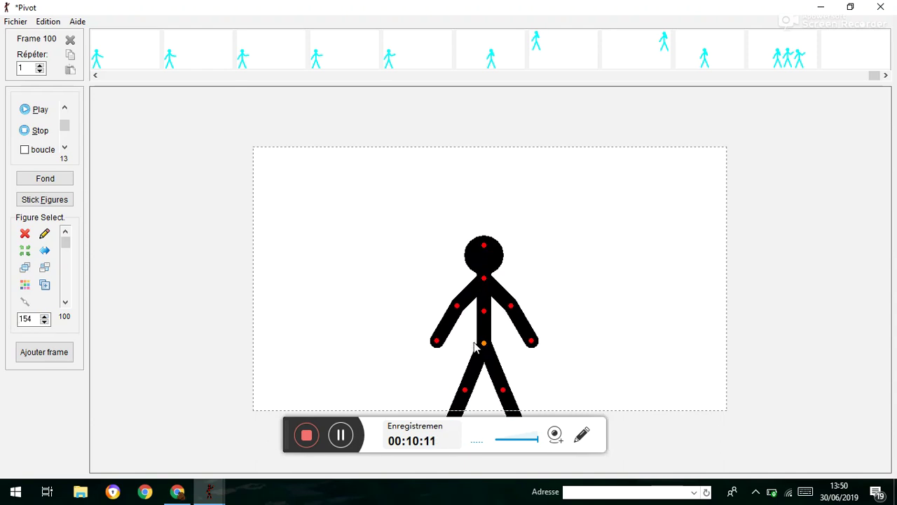
drag(483, 346, 476, 314)
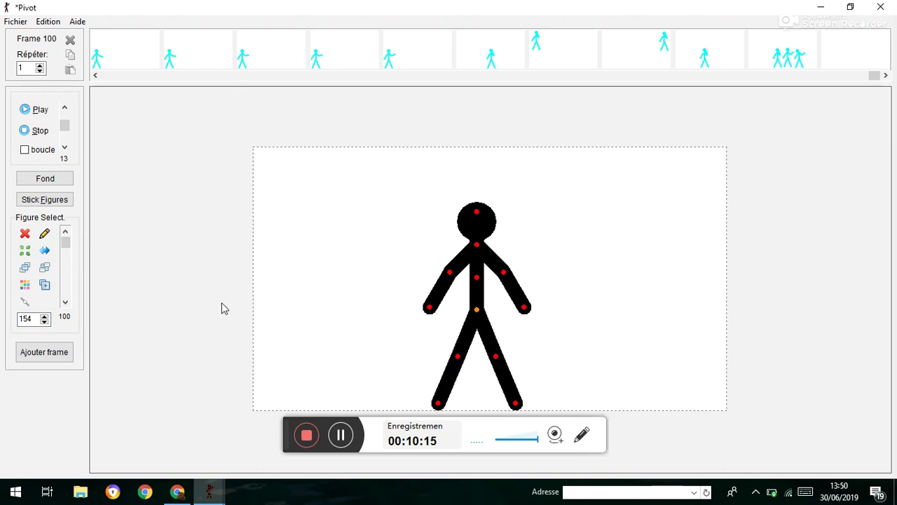
Enlarge the black figure to a scale of 185 and shift it up to fit inside the canvas
click(45, 316)
click(45, 316)
click(45, 316)
click(45, 316)
click(45, 316)
click(45, 316)
click(45, 317)
click(45, 316)
click(45, 316)
click(45, 317)
click(45, 316)
click(47, 317)
click(46, 317)
click(46, 317)
click(46, 317)
click(47, 317)
click(46, 317)
click(46, 317)
click(47, 317)
click(46, 317)
click(46, 317)
click(46, 317)
click(46, 316)
click(46, 317)
click(46, 317)
click(47, 317)
click(46, 317)
click(46, 317)
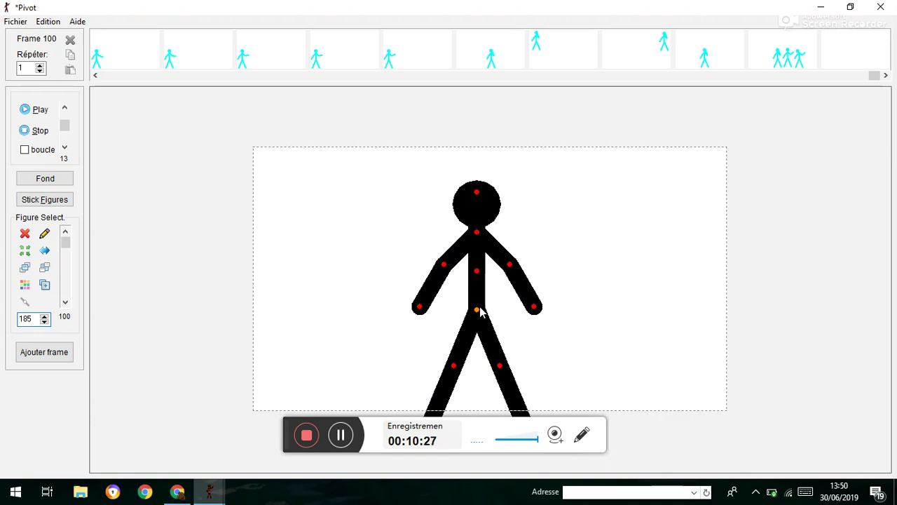
drag(480, 312, 481, 292)
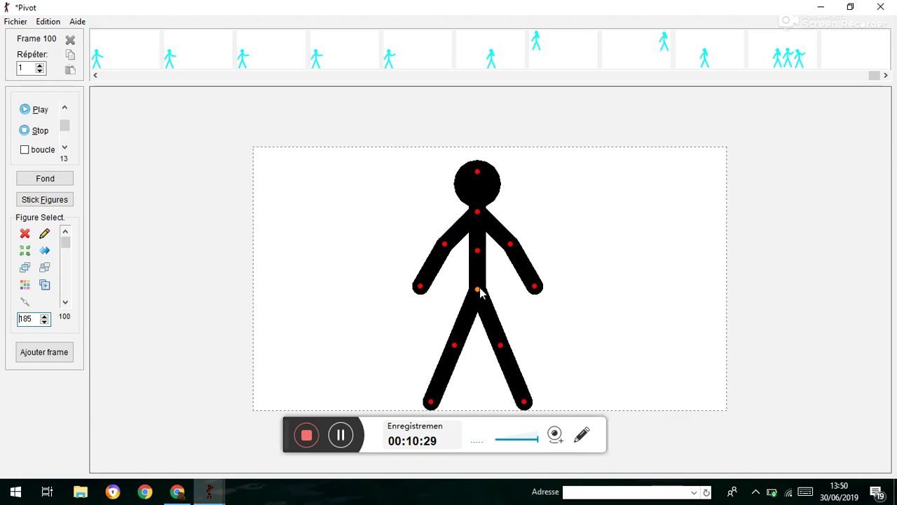
Scale the black figure to 200 with its feet on the canvas's lower edge, and add it as a frame
click(45, 317)
click(44, 317)
click(44, 317)
click(44, 317)
click(44, 317)
click(44, 317)
click(44, 317)
click(44, 317)
click(45, 317)
click(44, 317)
click(44, 317)
click(45, 316)
click(44, 317)
click(44, 317)
click(44, 317)
click(44, 316)
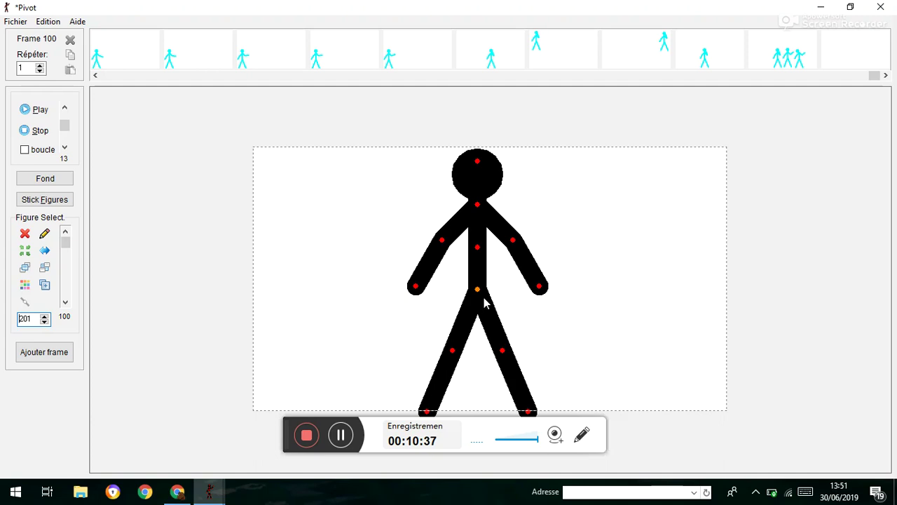
drag(478, 291, 477, 284)
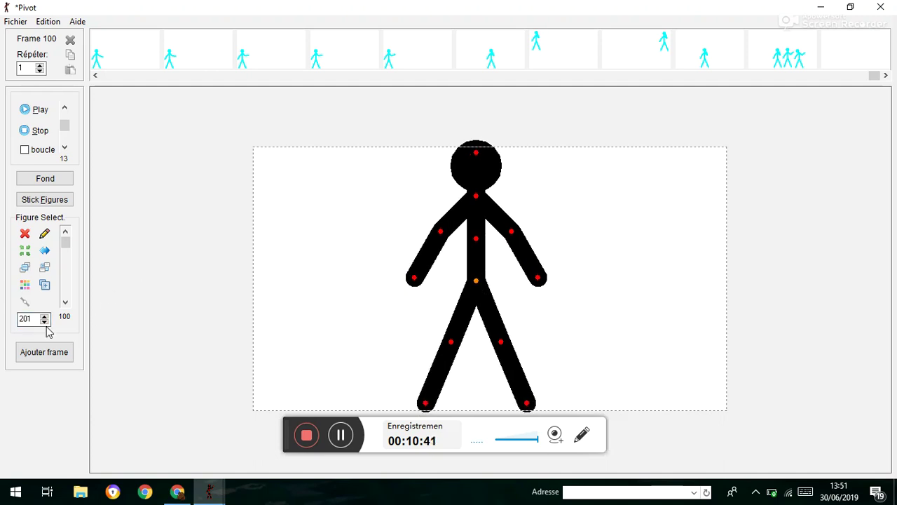
click(44, 322)
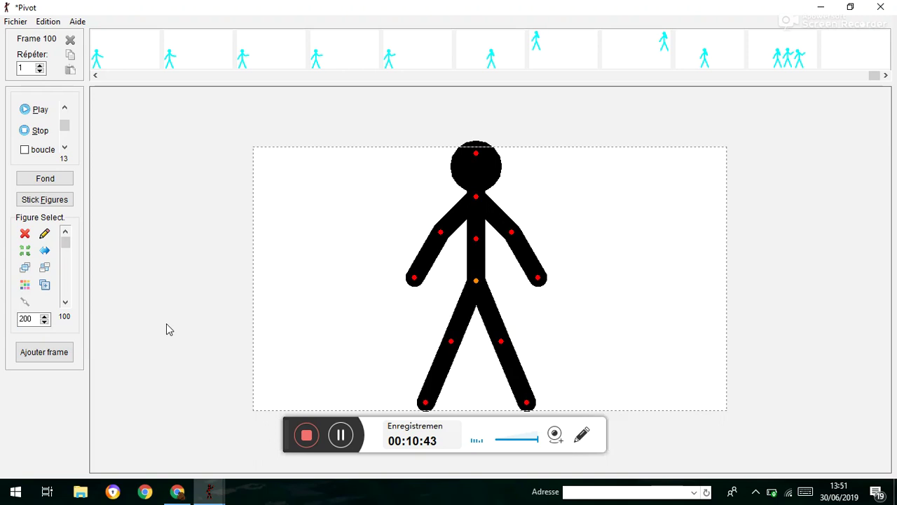
click(65, 354)
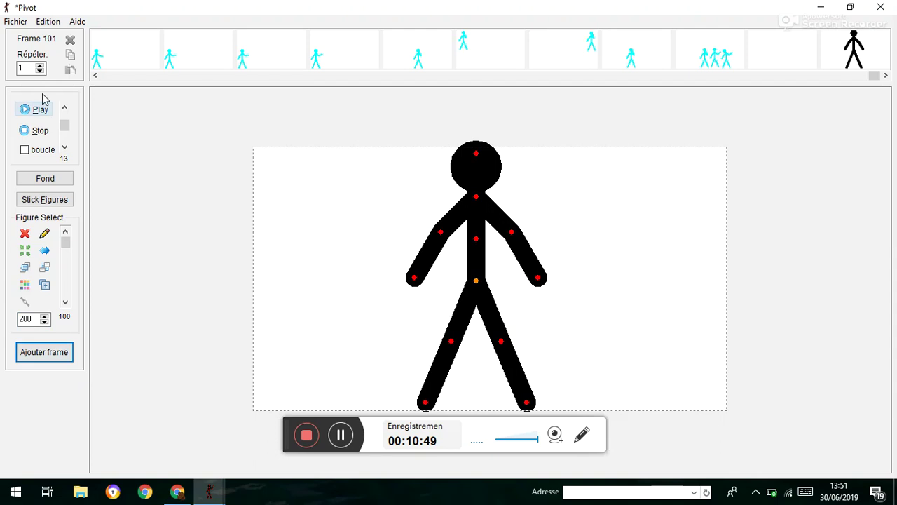
Try to increase the animation width in the options, and decline applying the change to all frames
click(42, 25)
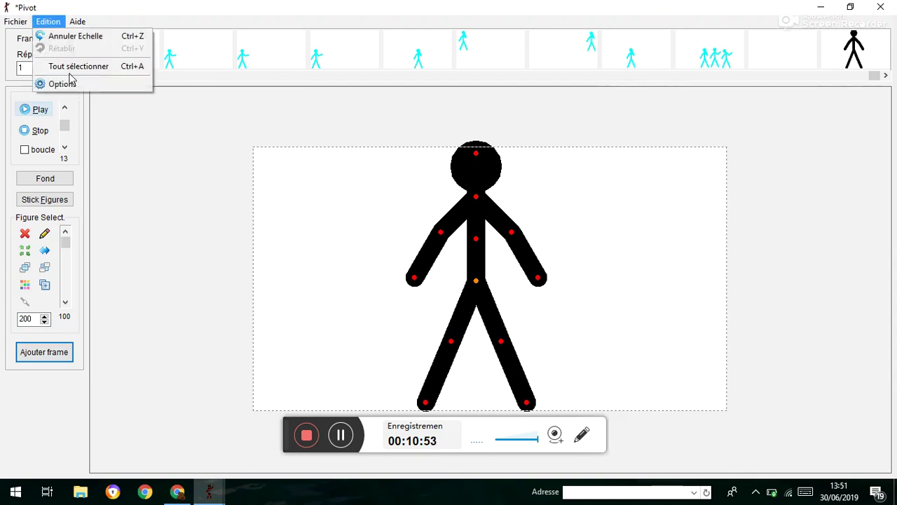
click(73, 84)
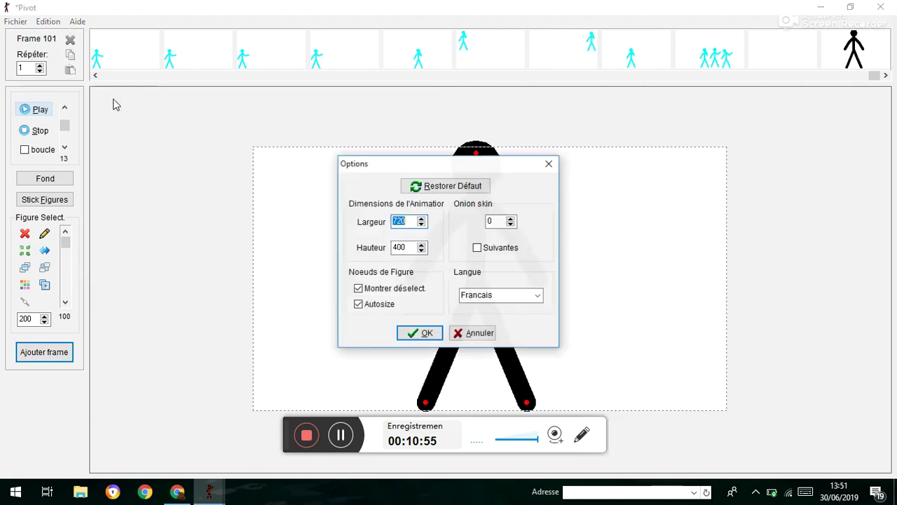
click(421, 219)
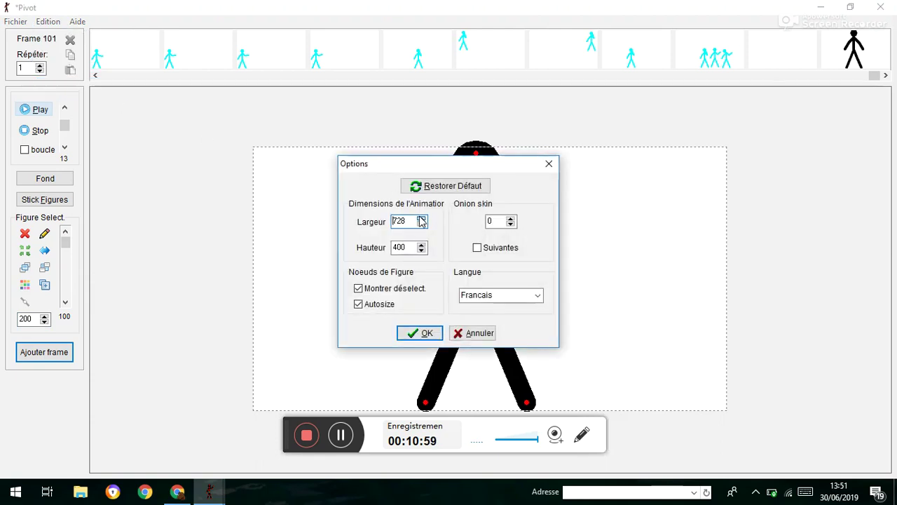
click(421, 219)
click(421, 219)
click(422, 219)
click(421, 332)
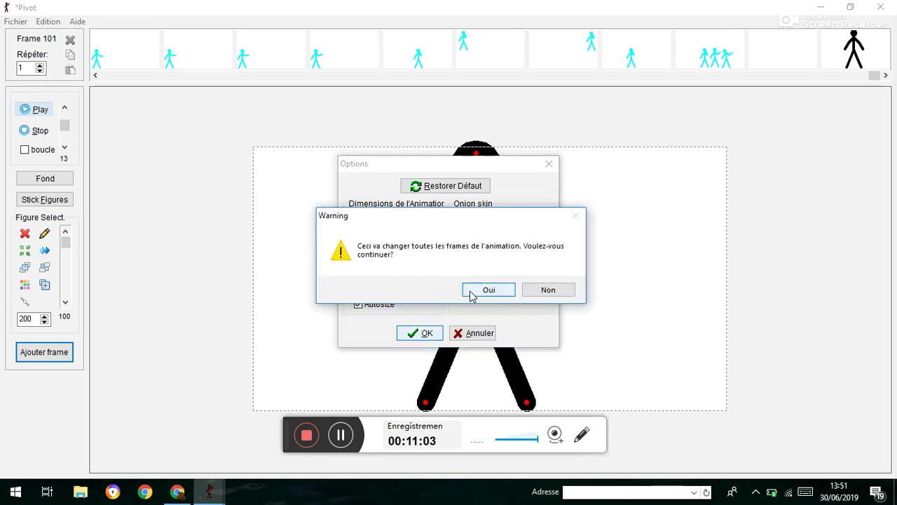
click(552, 290)
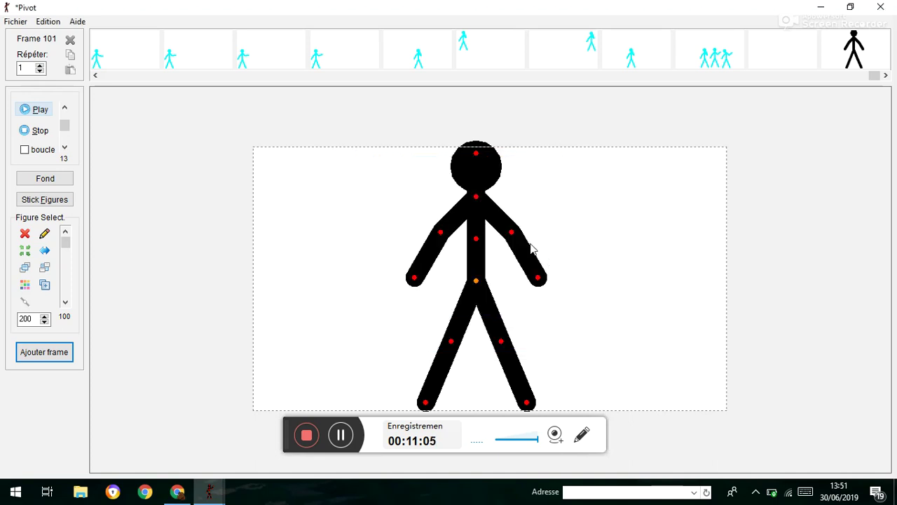
Tilt the black figure's head slightly to the left, adding 14 frames along the movement
click(476, 163)
drag(475, 152, 467, 154)
key(Return)
key(Return)
key(Return)
key(Return)
key(Return)
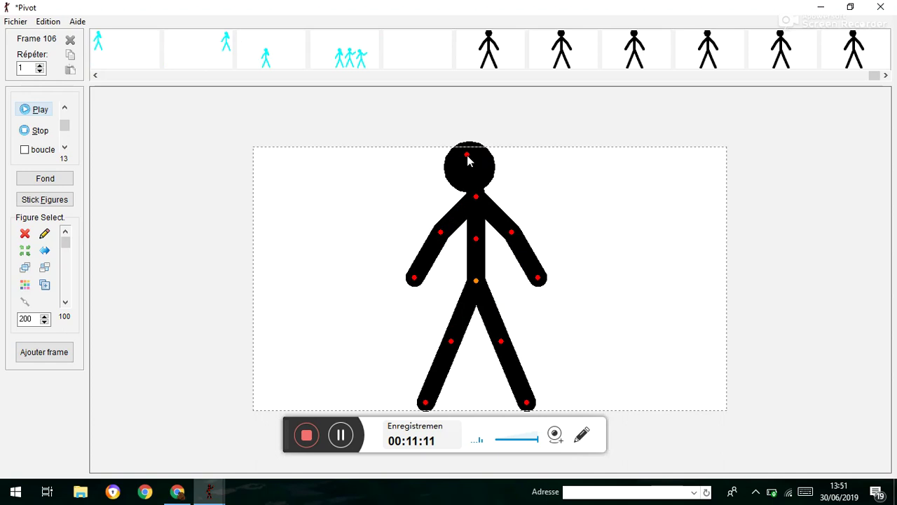
key(Return)
key(Return)
key(Return)
key(Return)
key(Return)
key(Return)
key(Return)
key(Return)
key(Return)
Swing the black figure's head over to the right, adding four frames along the movement
drag(463, 164, 502, 179)
key(Return)
key(Return)
key(Return)
key(Return)
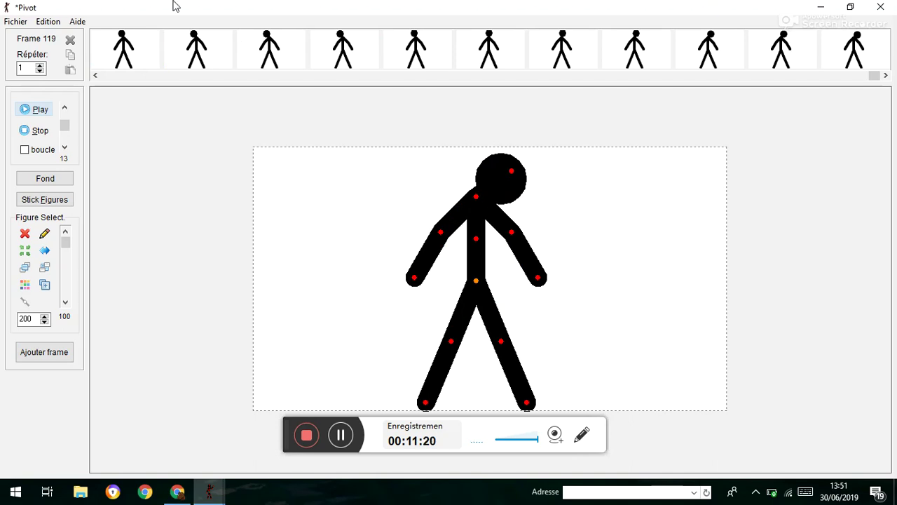
Import the Algérie image from the Images library as the animation's background
click(16, 21)
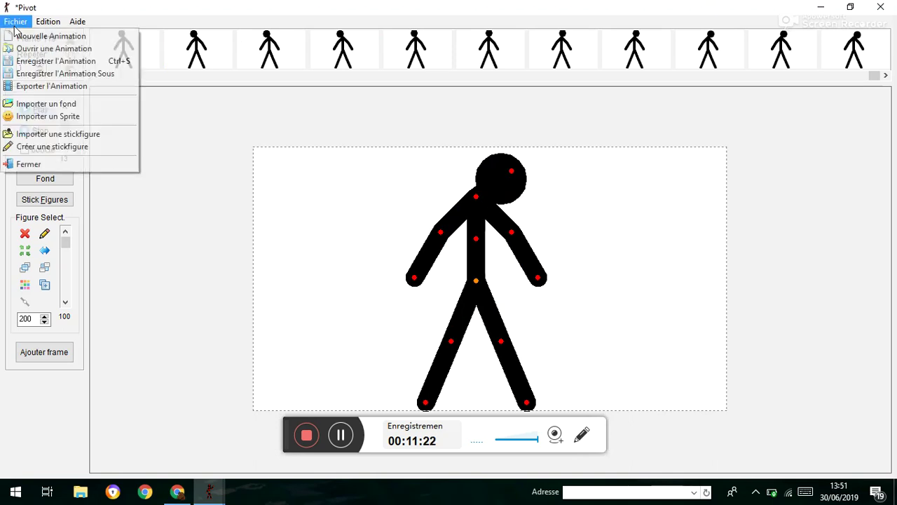
click(83, 103)
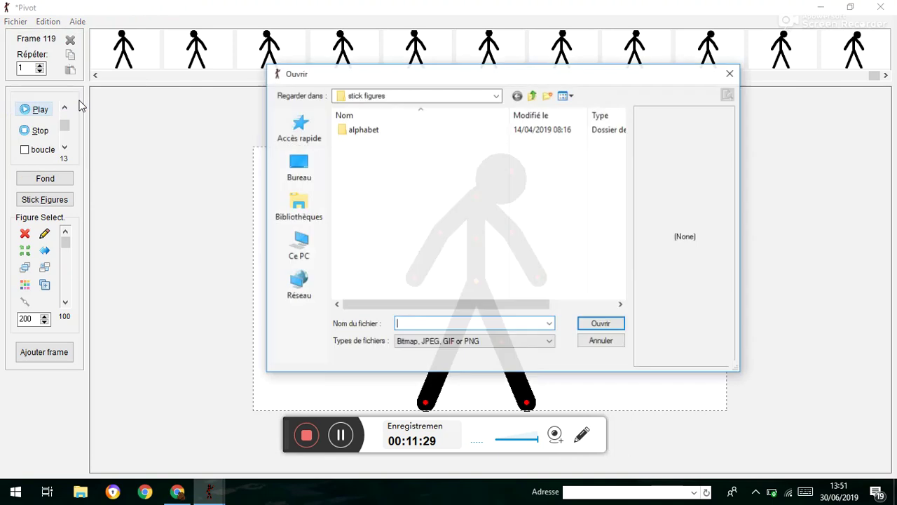
click(305, 202)
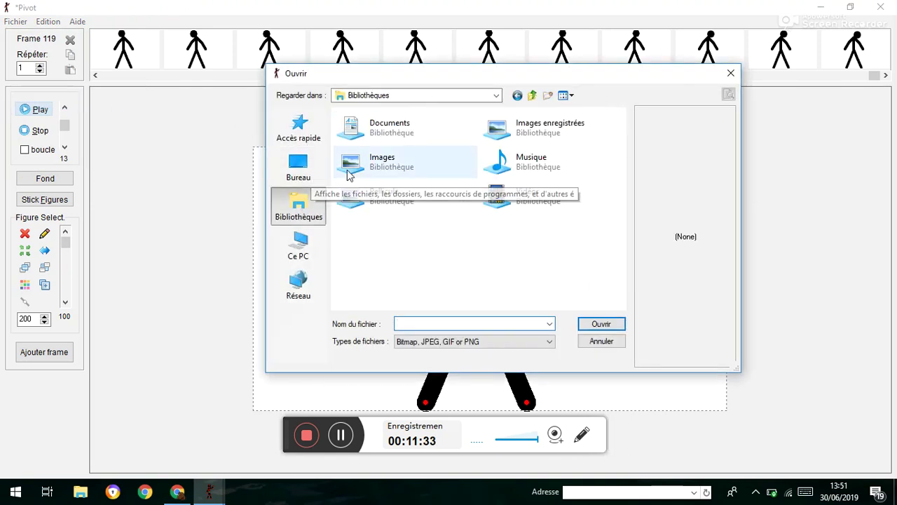
click(513, 143)
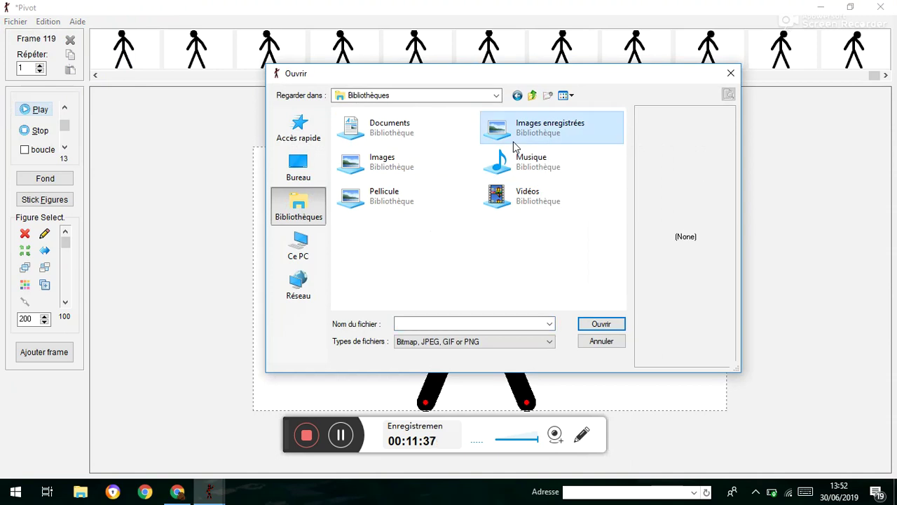
double_click(456, 167)
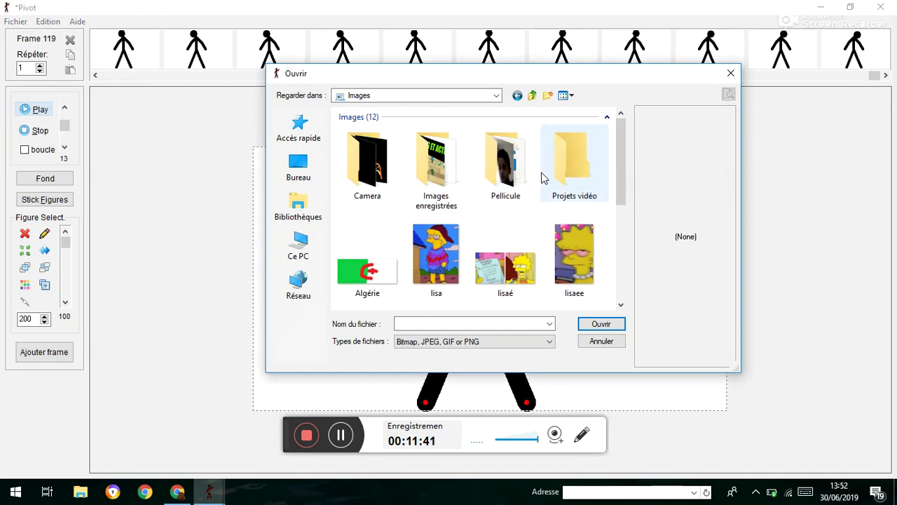
scroll(541, 176, down, 2)
scroll(541, 176, down, 1)
scroll(543, 154, up, 3)
click(350, 294)
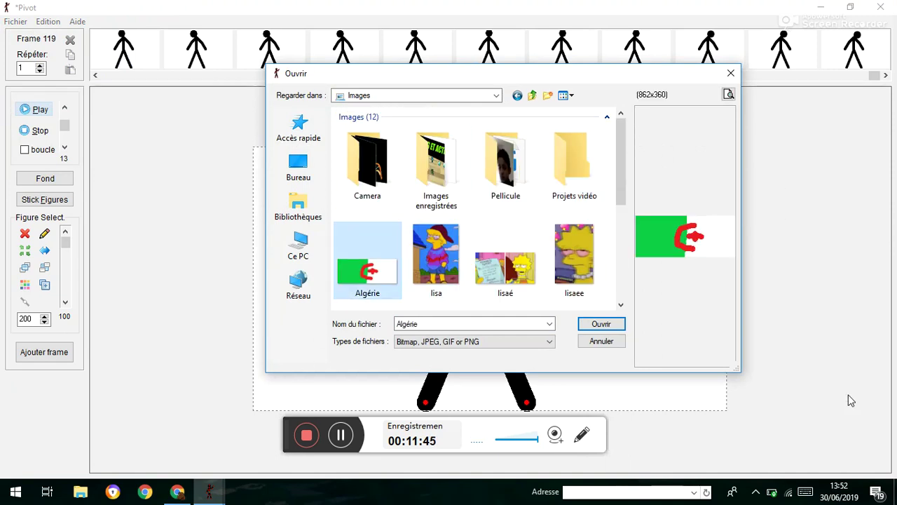
click(604, 324)
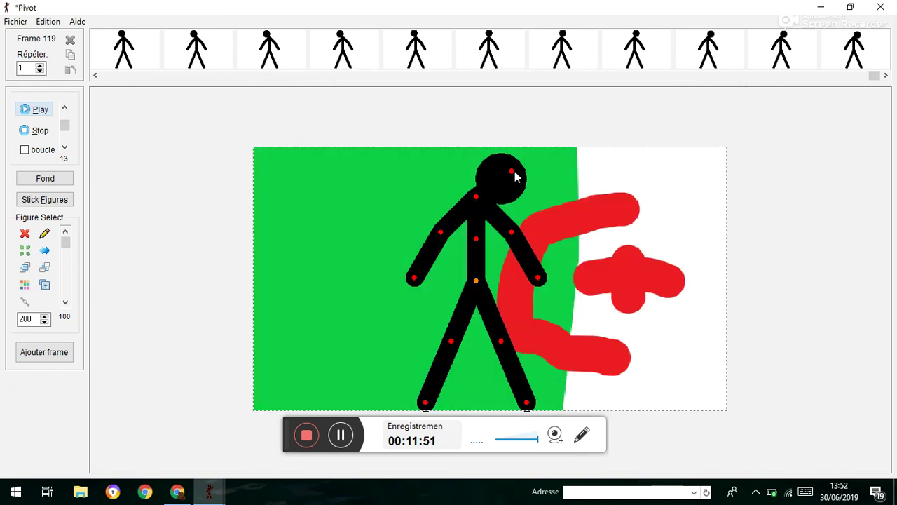
Animate the figure tilting its head left and leaving the canvas past its upper-right corner, swinging one leg inward, with frames added throughout
drag(514, 176, 422, 174)
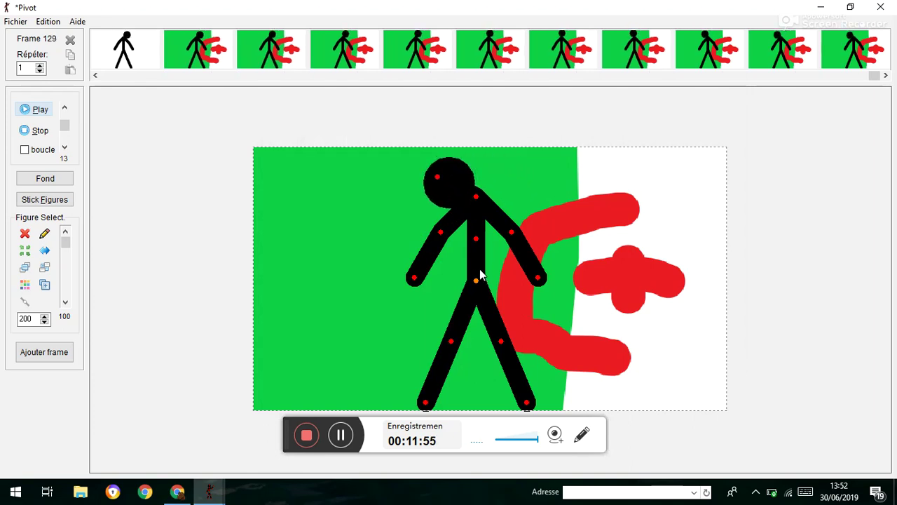
mouse_move(481, 286)
mouse_down()
mouse_move(650, 295)
mouse_move(690, 68)
mouse_move(769, 6)
mouse_up()
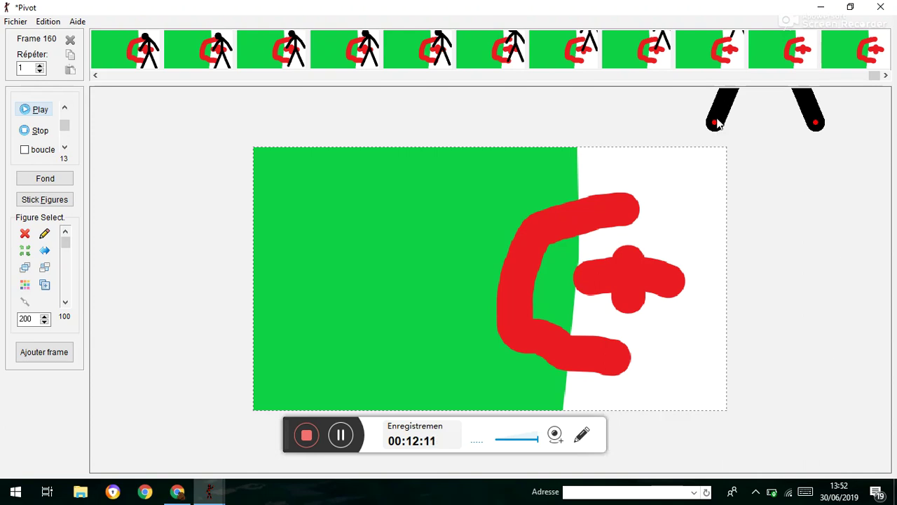
drag(716, 121, 840, 199)
key(Return)
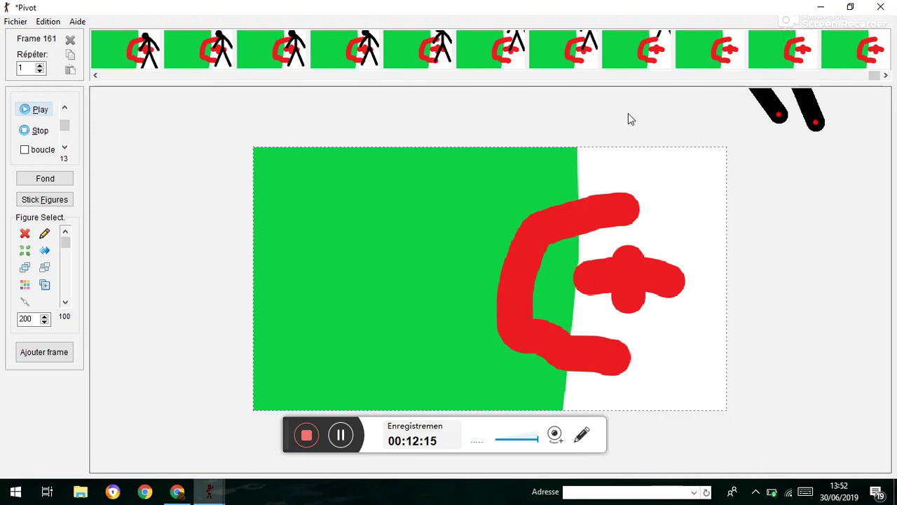
Play the animation and look over the available help options
click(50, 112)
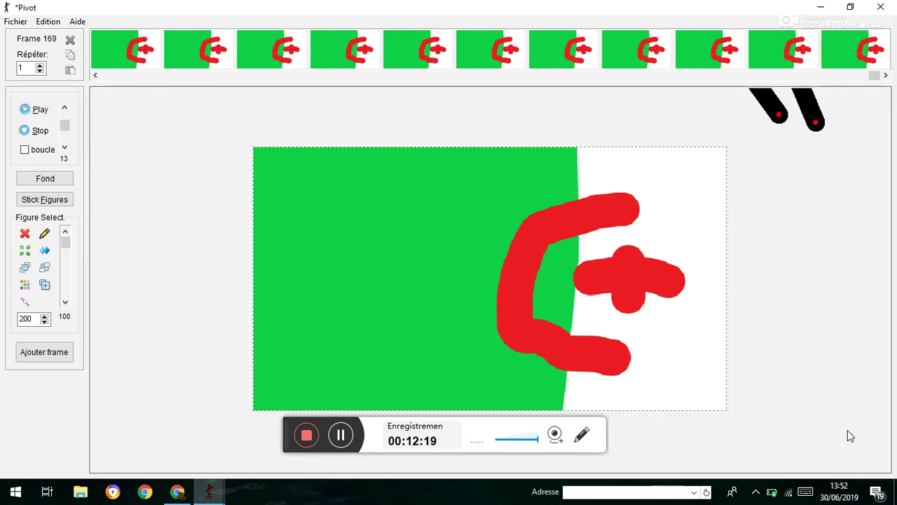
click(23, 112)
click(77, 22)
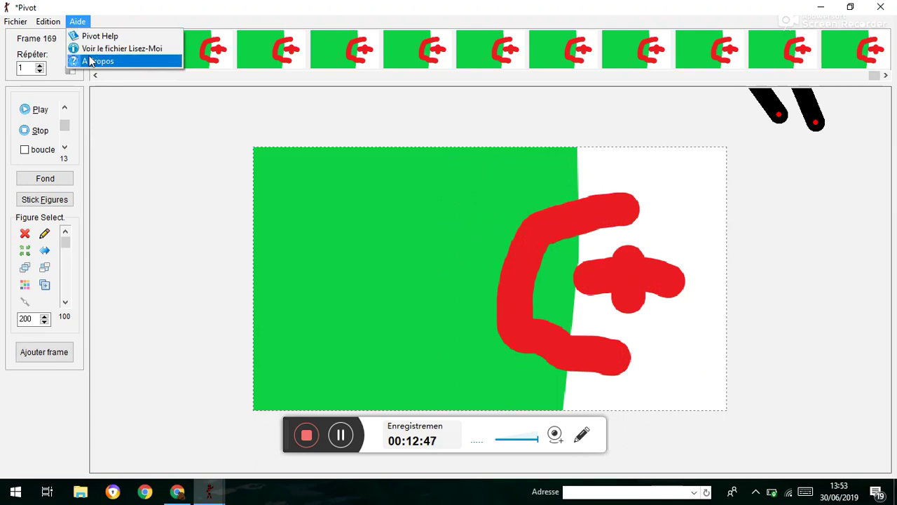
click(118, 120)
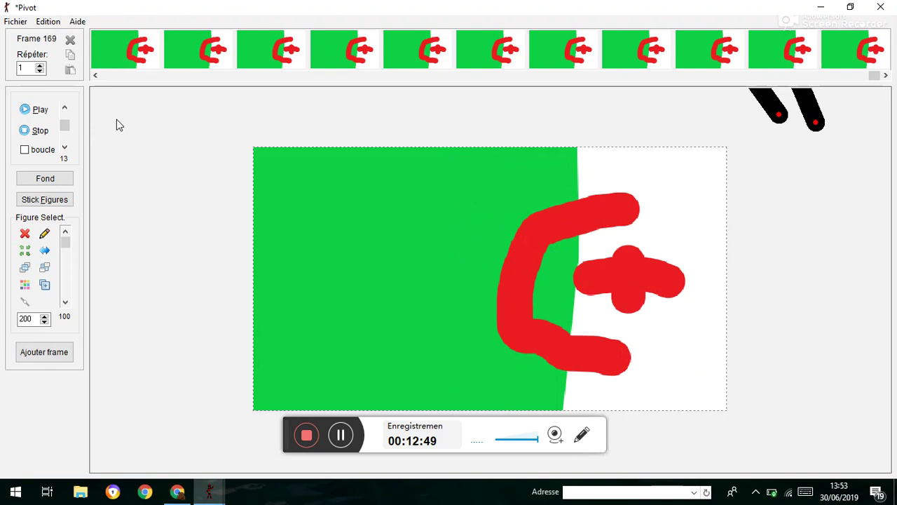
Import the Algérie image as a sprite
click(15, 22)
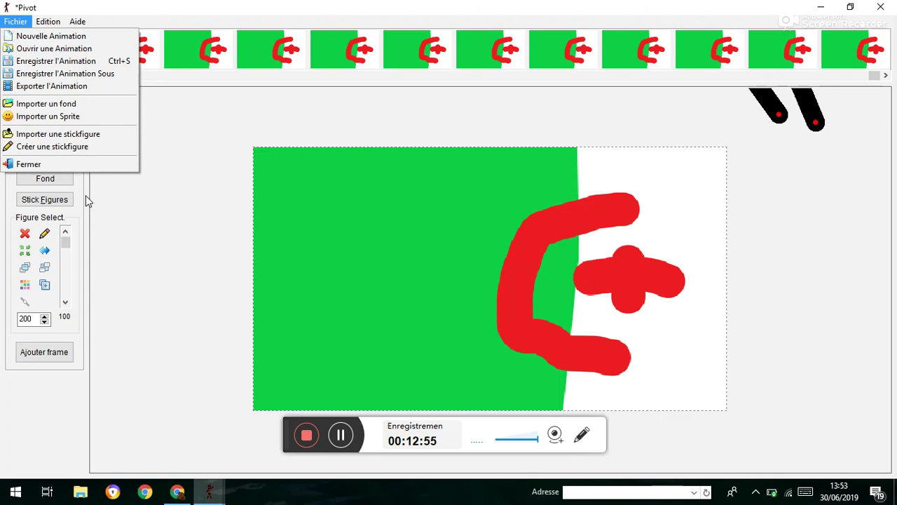
click(58, 117)
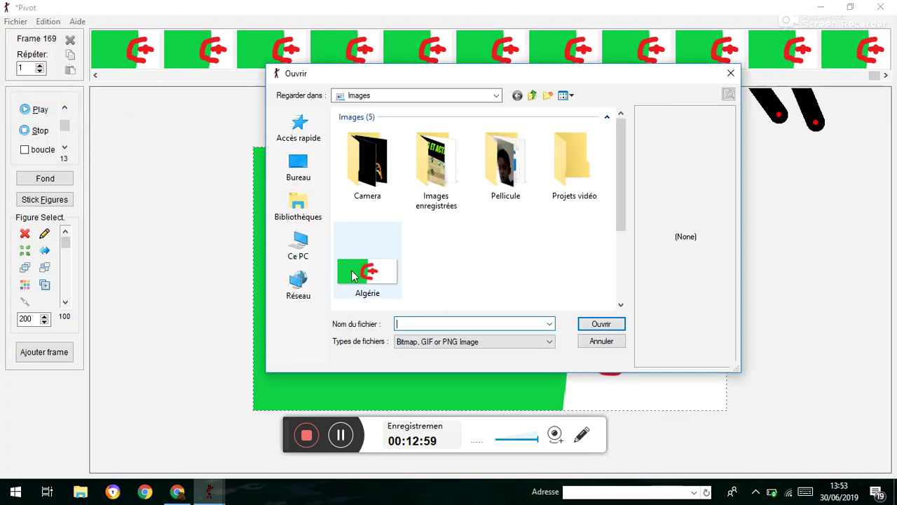
click(361, 287)
click(589, 328)
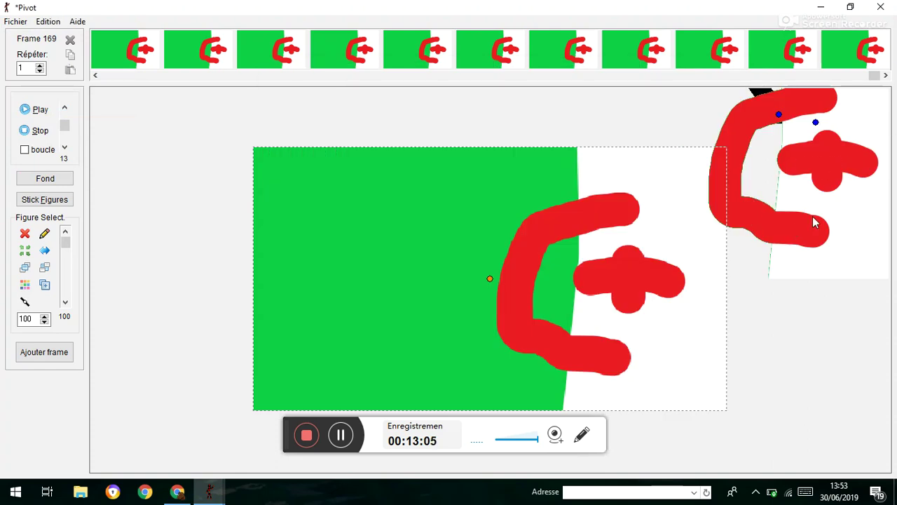
Bend the off-canvas figure's leg, and place the sprite's origin near the canvas's lower-left corner, rotating the sprite toward the upper left
drag(860, 120, 818, 194)
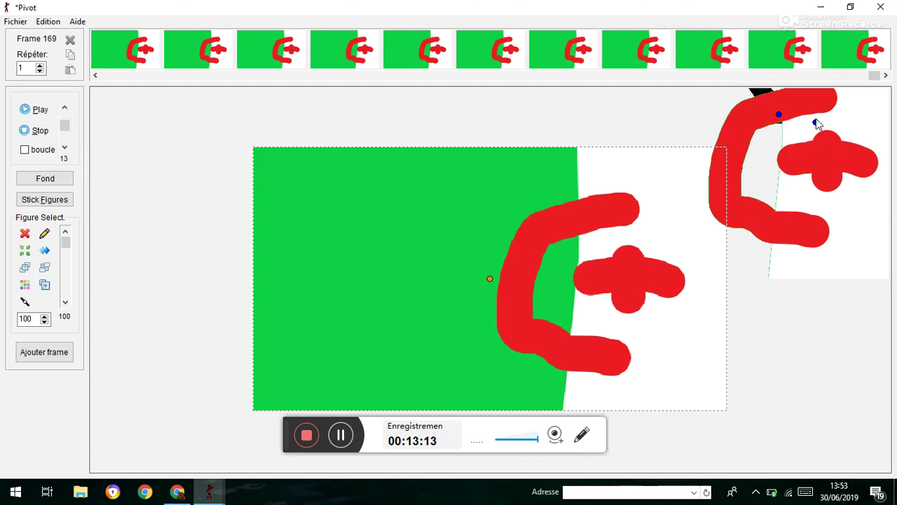
drag(813, 124, 612, 187)
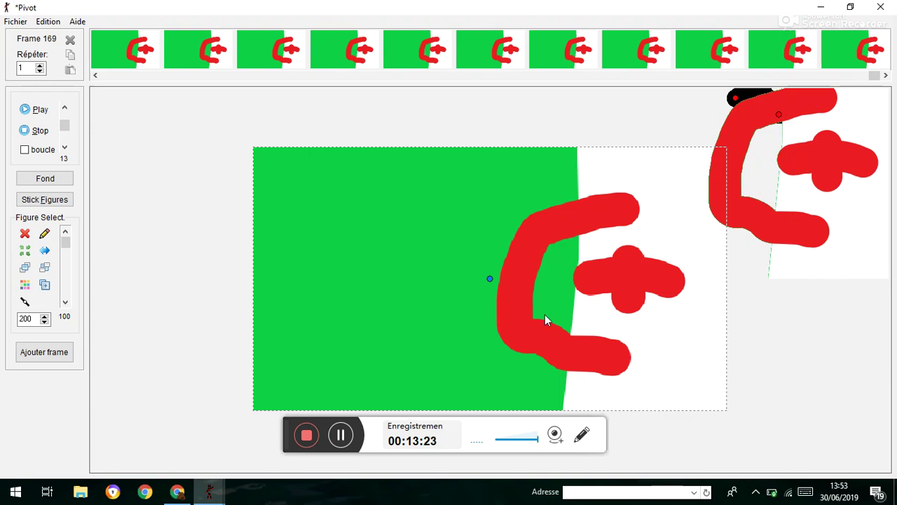
drag(489, 277, 51, 350)
drag(2, 379, 279, 396)
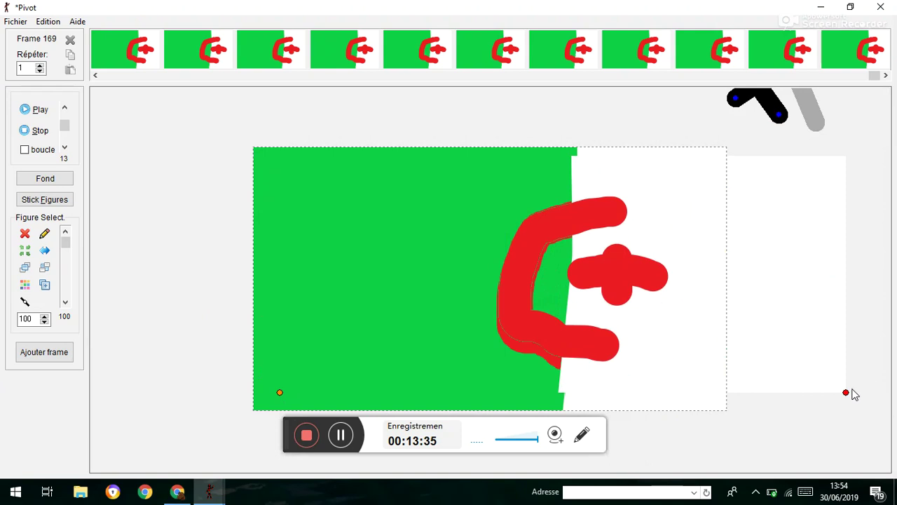
drag(846, 397, 2, 174)
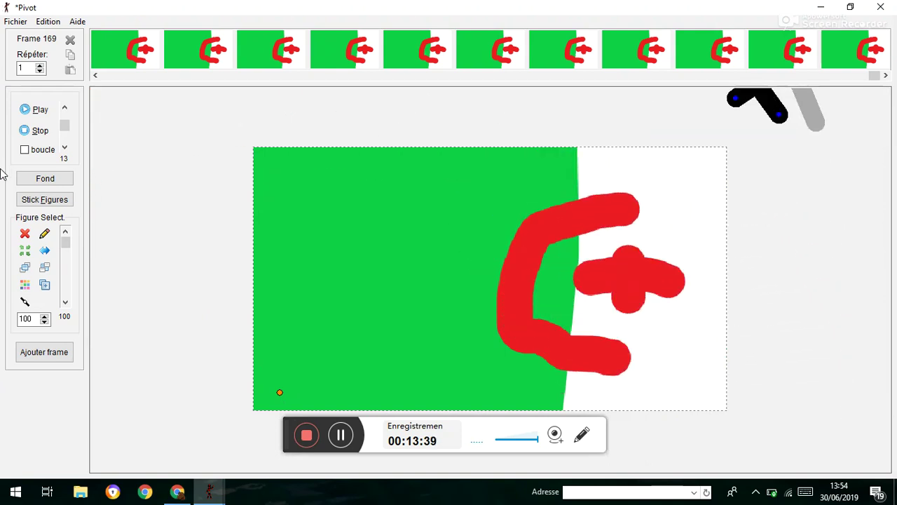
Move the rotated sprite so its origin sits near the canvas's lower-right corner, and add it as a frame
click(45, 178)
drag(282, 396, 706, 382)
key(Return)
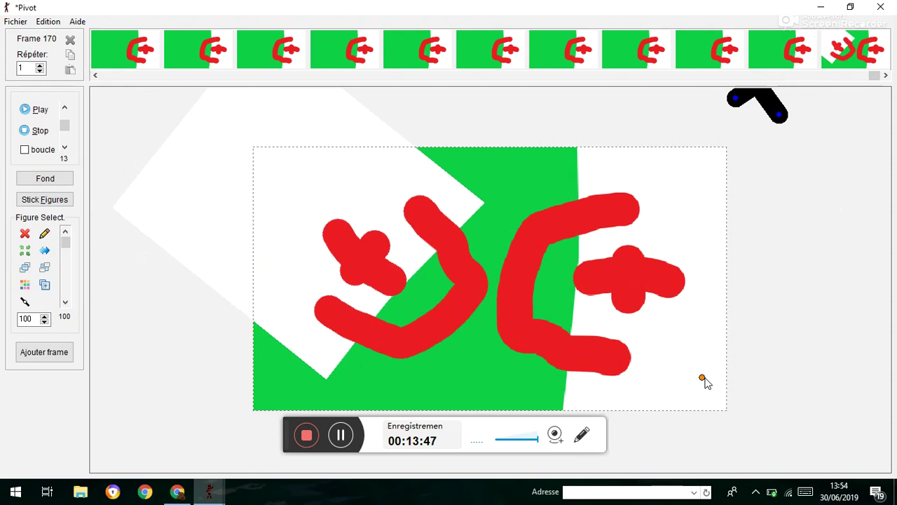
Save the animation in the animations folder as a Pivot file named "tu la supr t more"
click(21, 22)
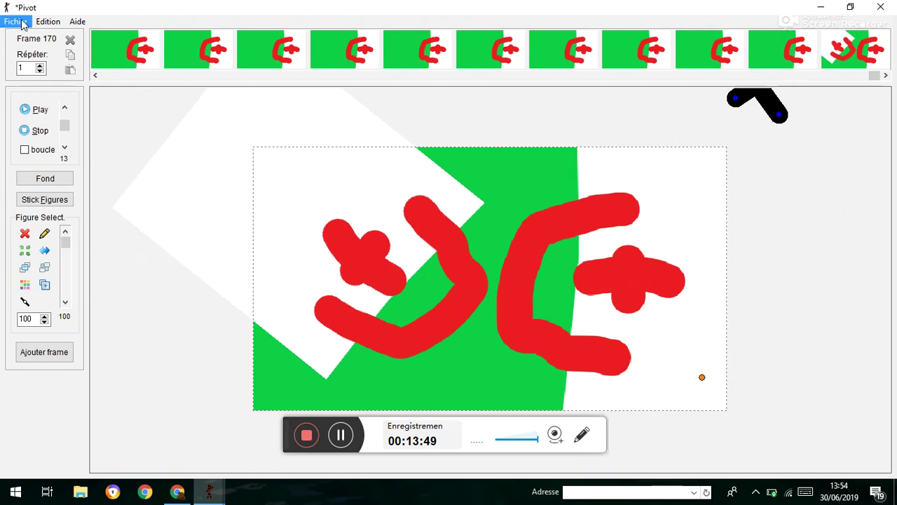
click(21, 23)
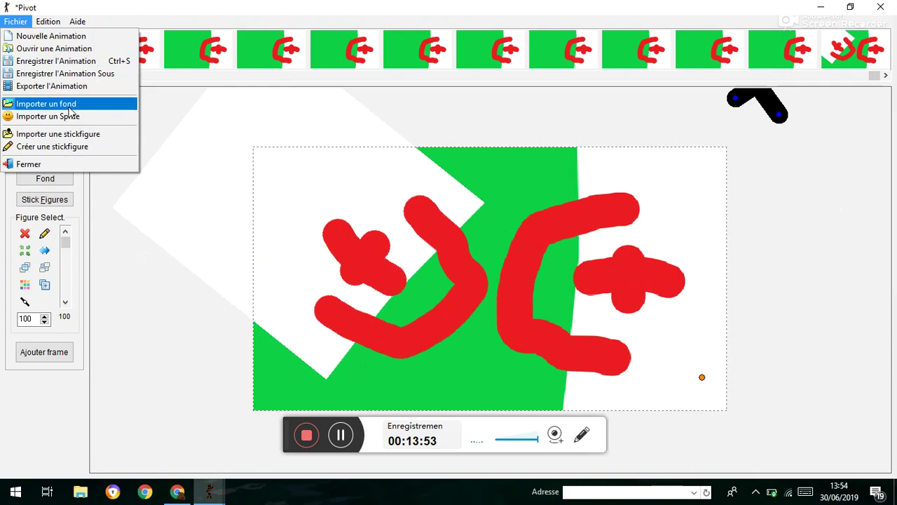
click(73, 66)
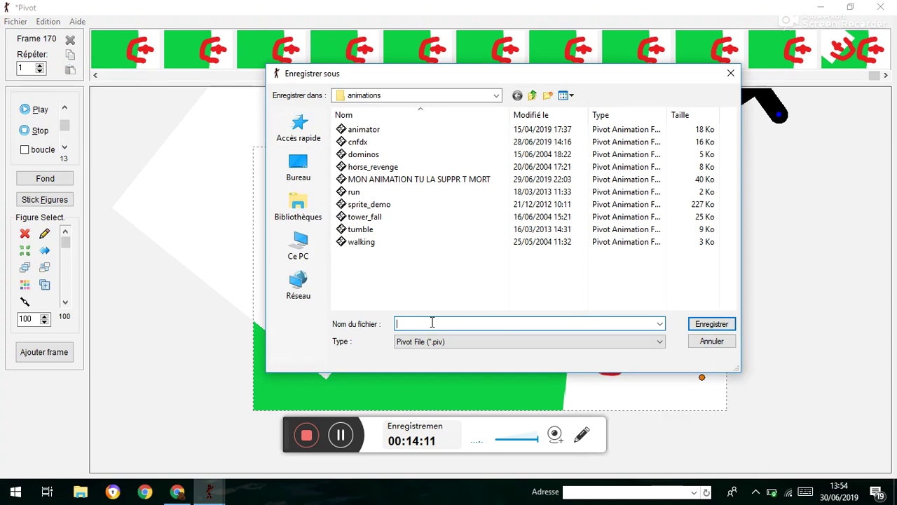
text(ièeuyfd)
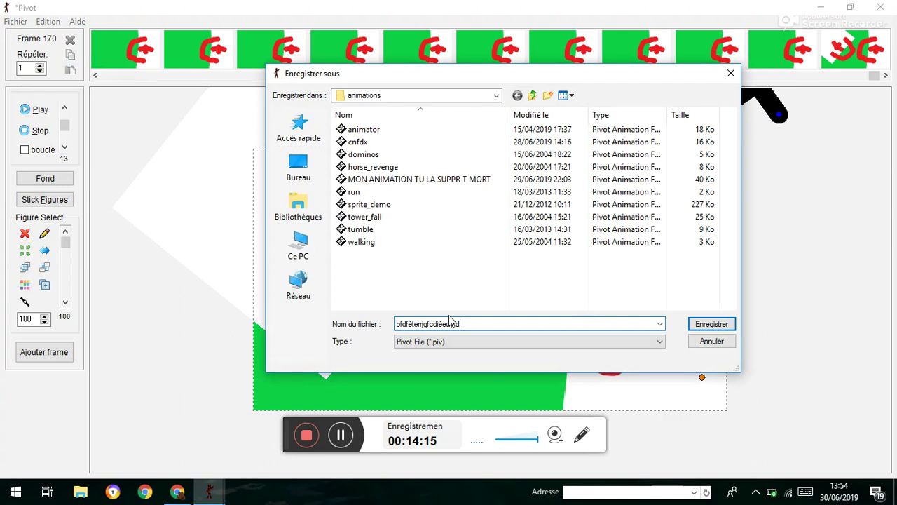
text(stu)
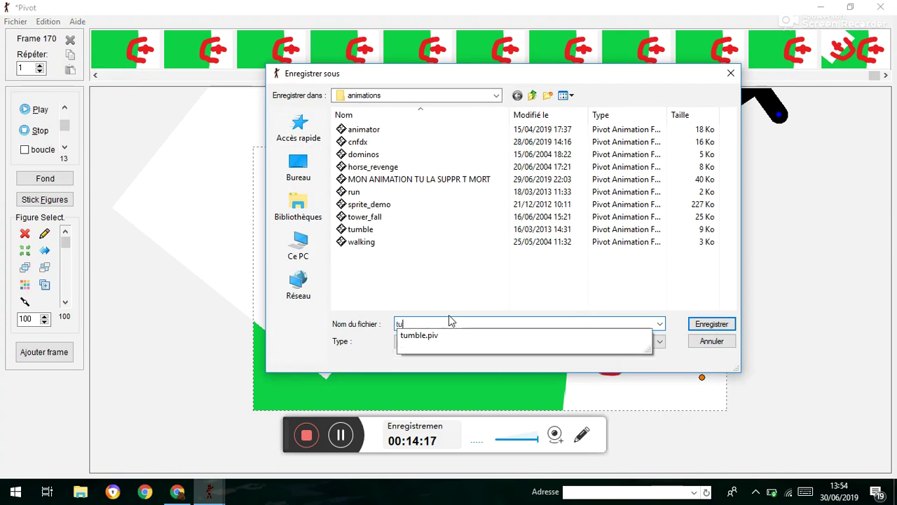
text( la supr t more)
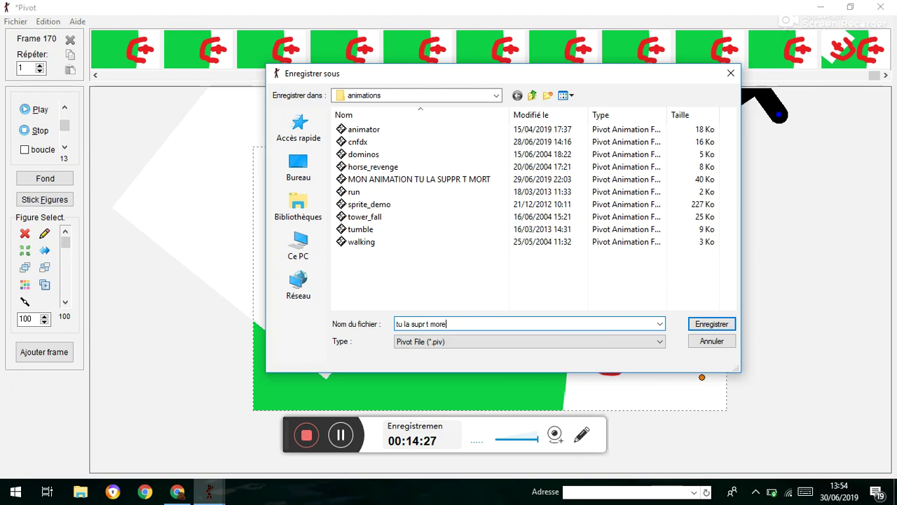
click(724, 324)
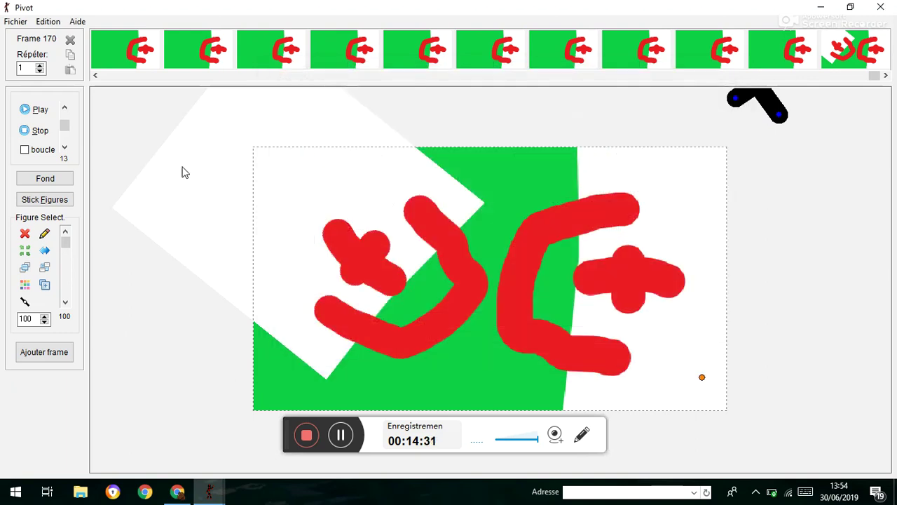
Add ten more frames of the current pose to the end of the animation
drag(293, 170, 312, 174)
key(Return)
key(Return)
key(Return)
key(Return)
key(Return)
key(Return)
key(Return)
key(Return)
key(Return)
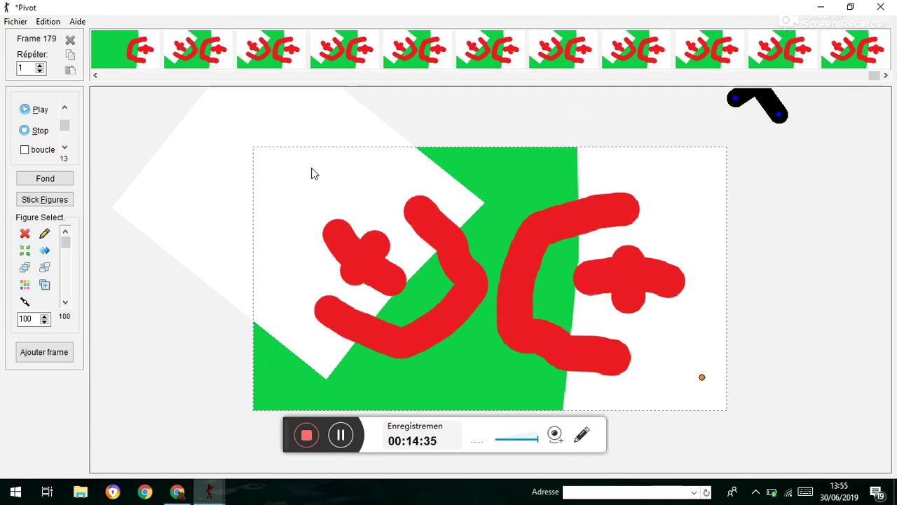
key(Return)
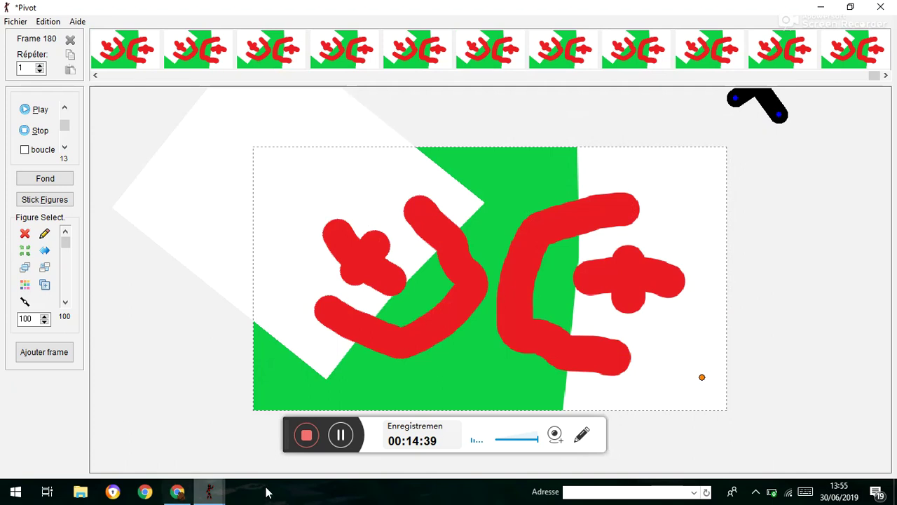
Close both open Pivot windows without saving their projects
click(878, 7)
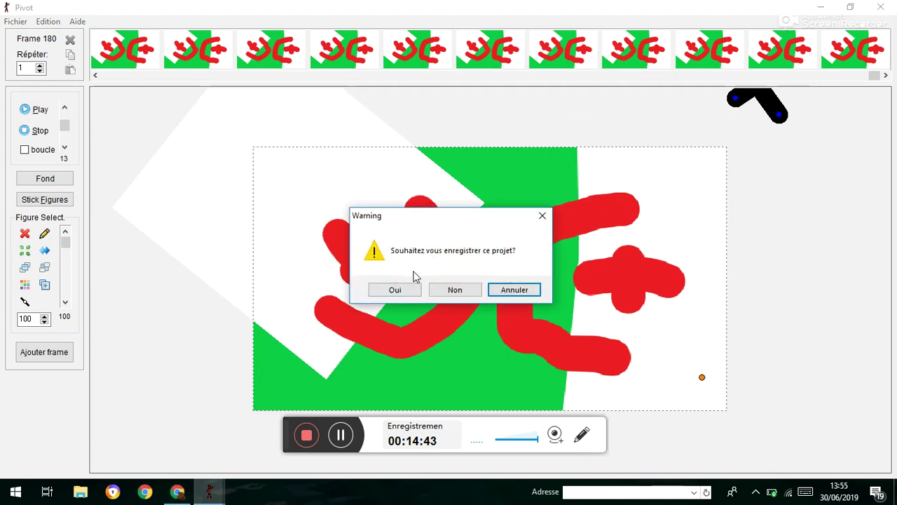
click(455, 289)
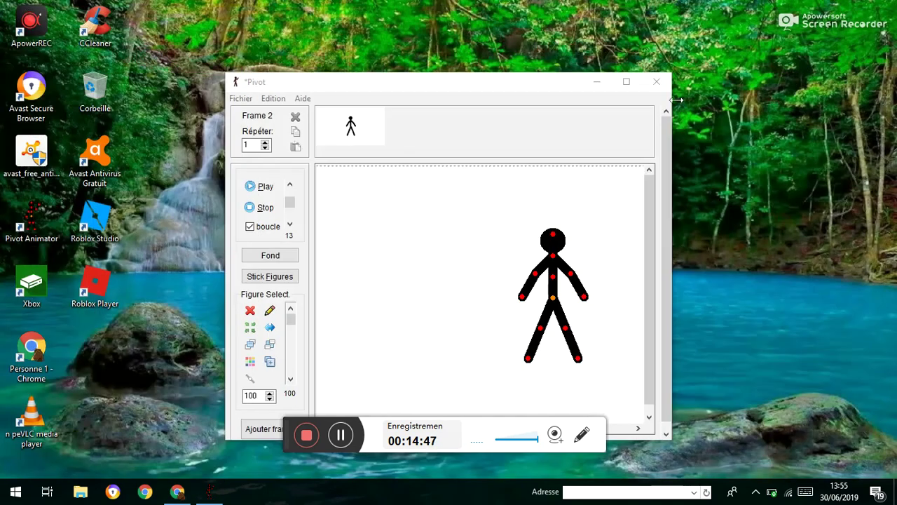
click(627, 82)
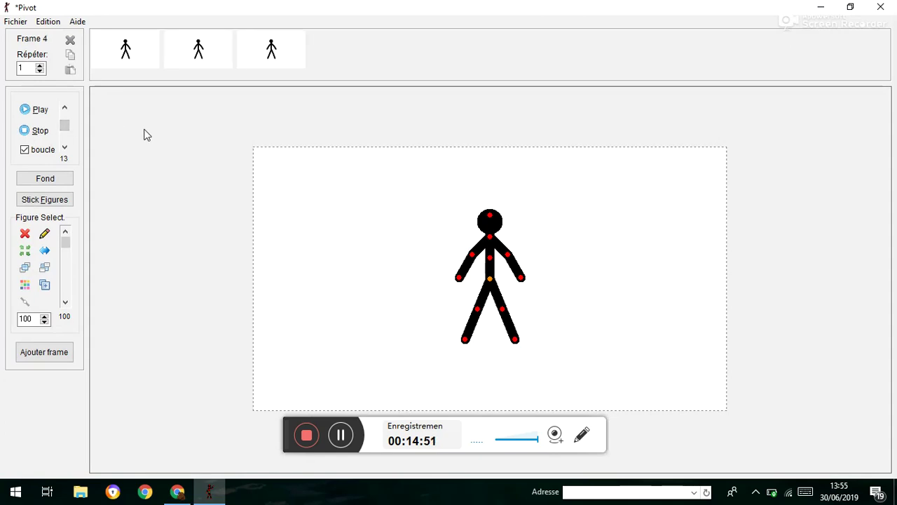
click(880, 7)
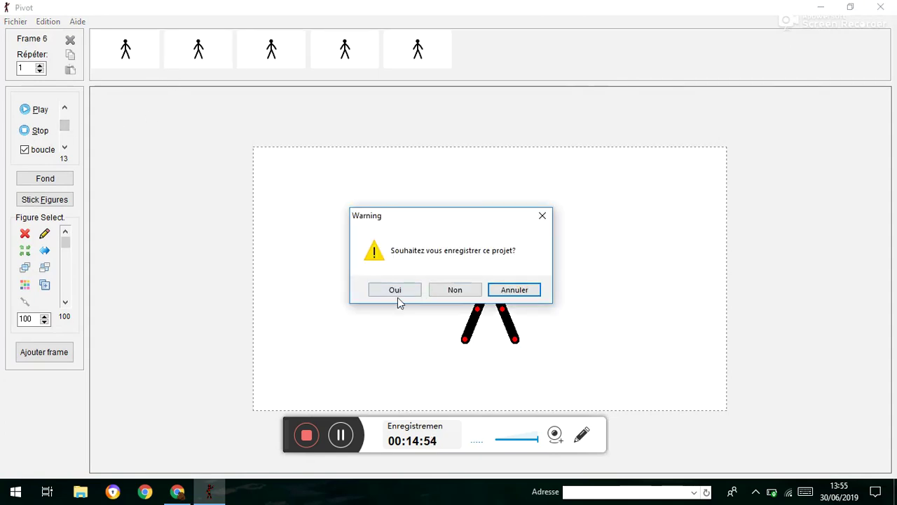
click(448, 289)
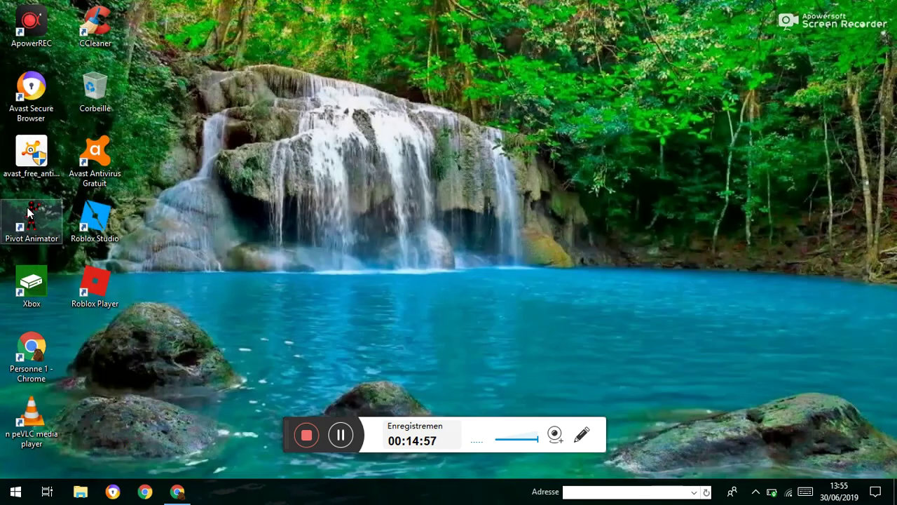
Launch Pivot Animator again from the desktop and maximize its window
right_click(28, 211)
click(144, 222)
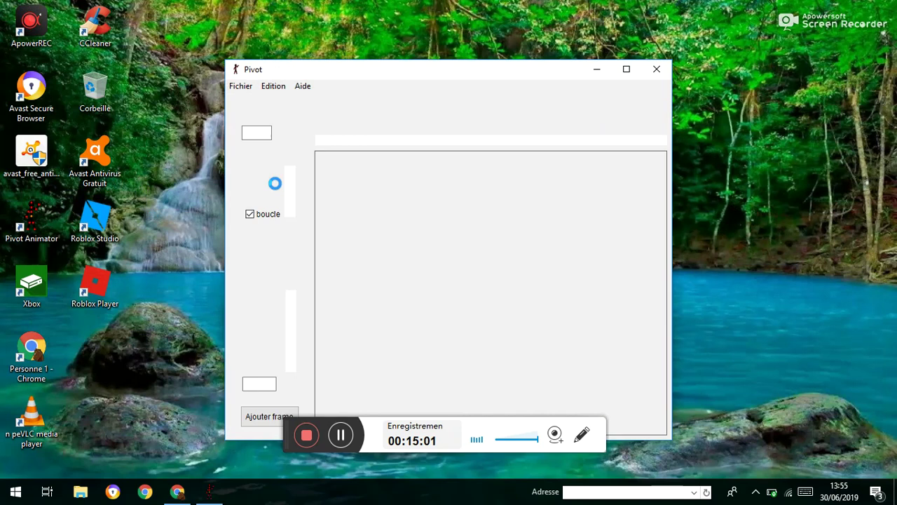
click(621, 72)
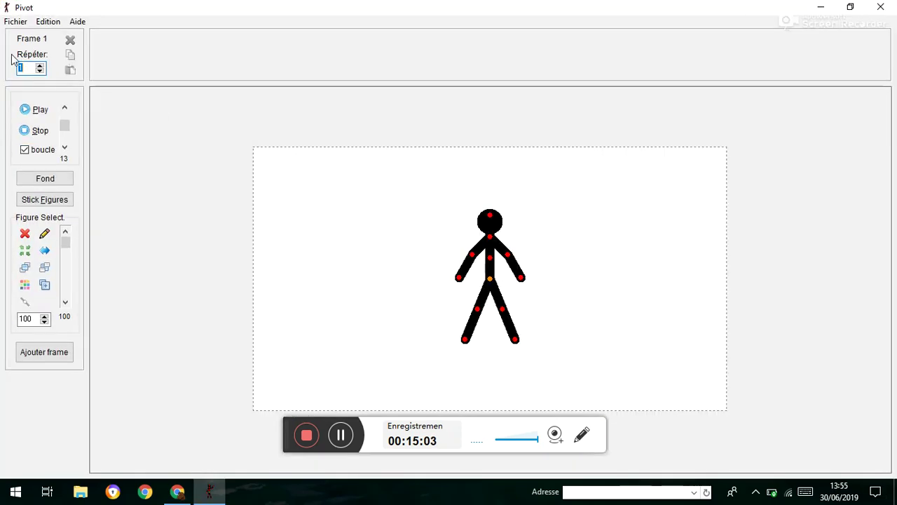
Open the saved animation "tu la supr t more" from the animations folder and play it
click(16, 22)
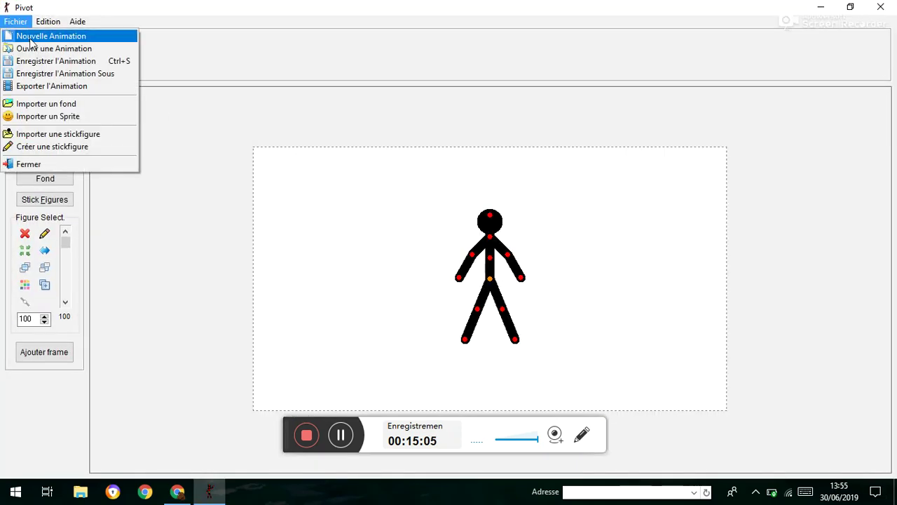
click(38, 49)
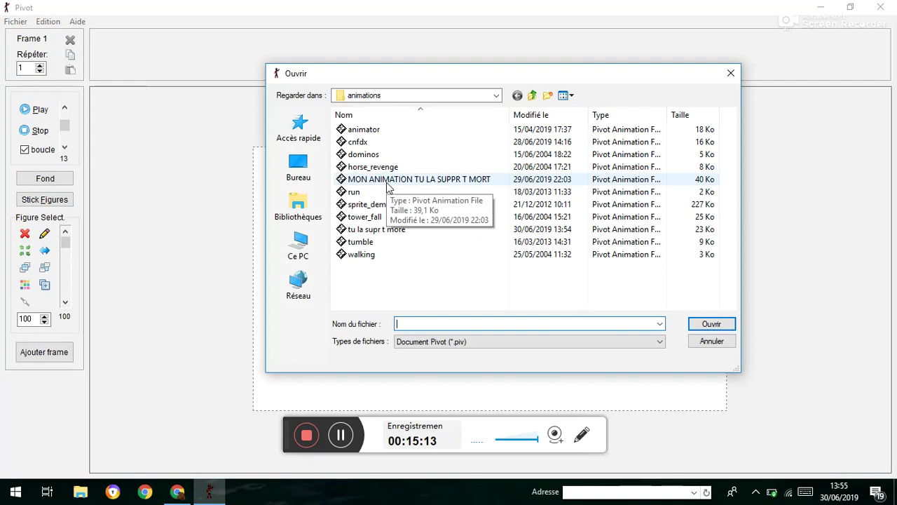
click(342, 233)
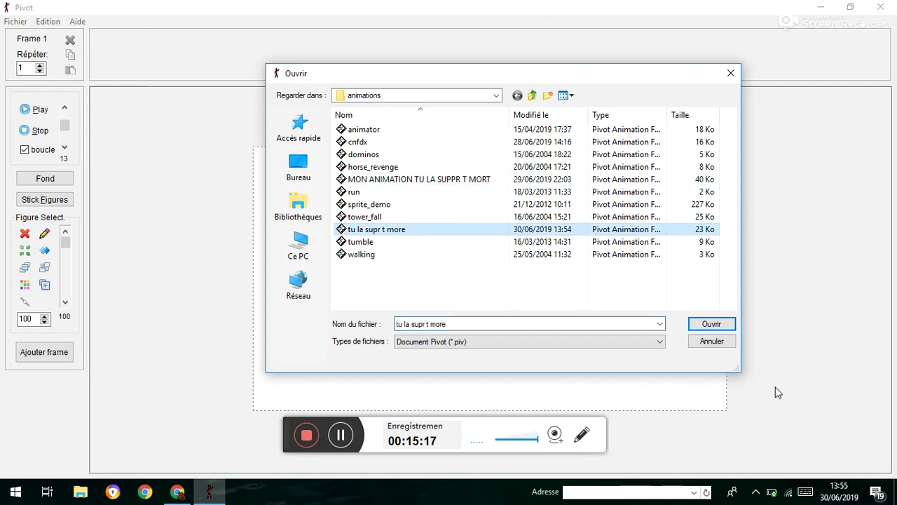
click(699, 325)
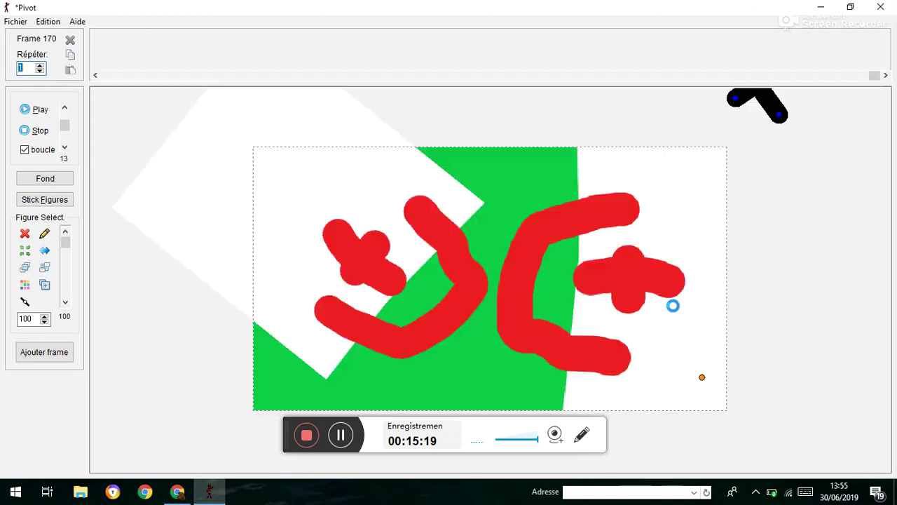
click(52, 110)
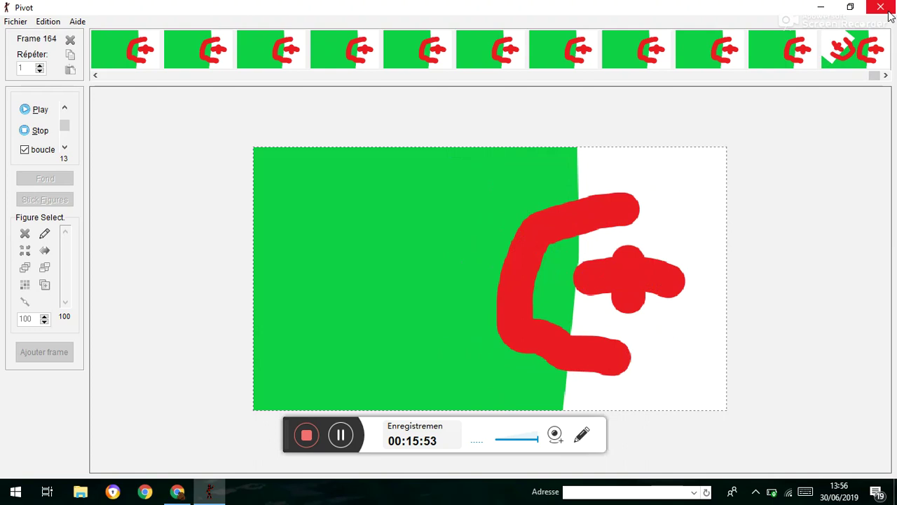
Switch to Chrome and look through the subscriber count and videos on the Gaming et Action YouTube channel page
click(176, 492)
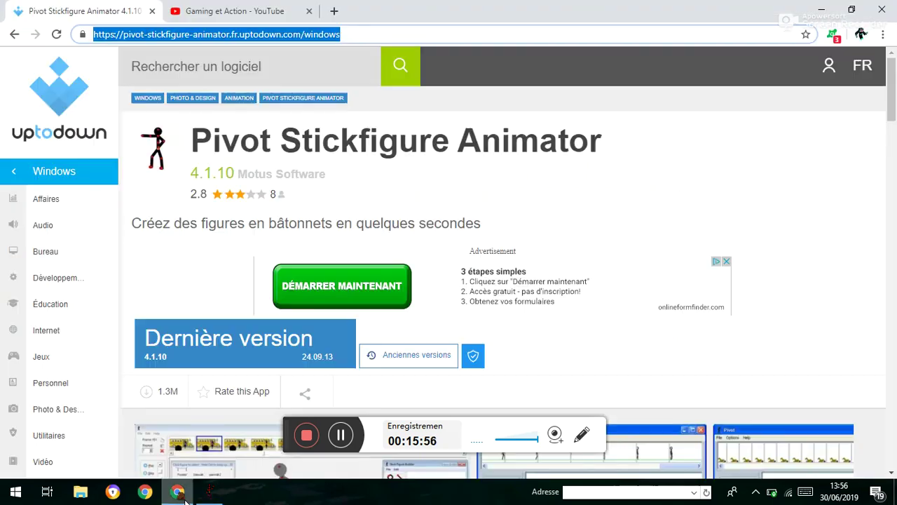
click(266, 9)
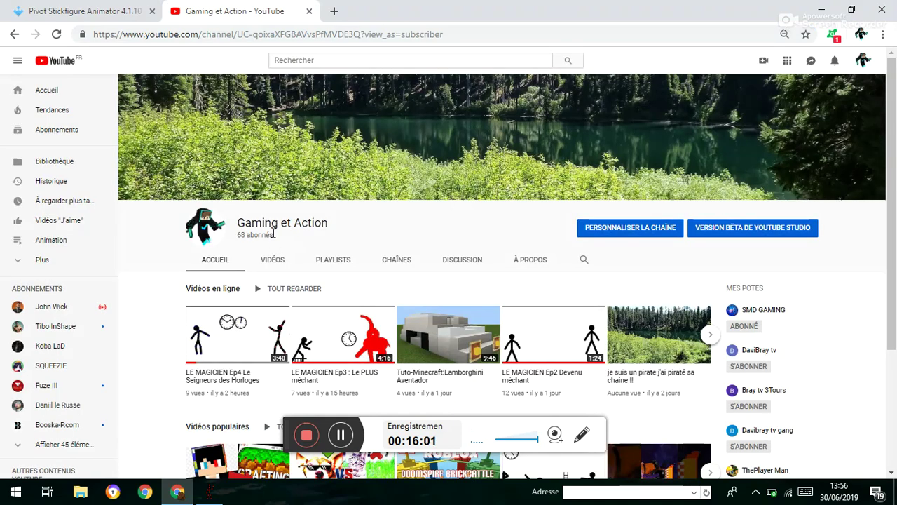
drag(273, 237, 251, 237)
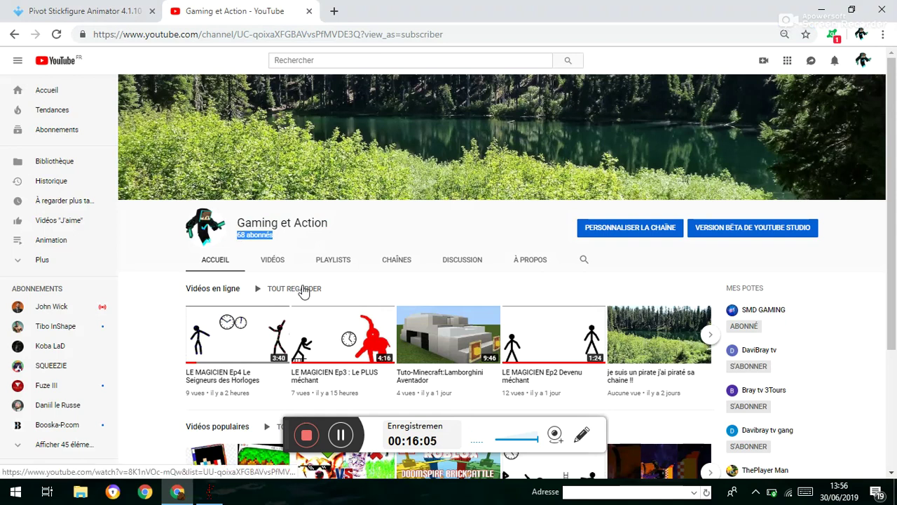
scroll(298, 289, down, 3)
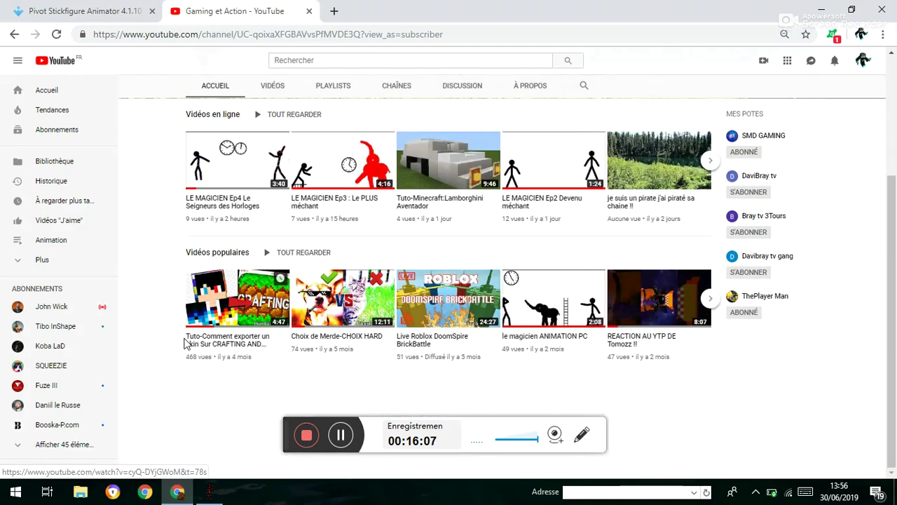